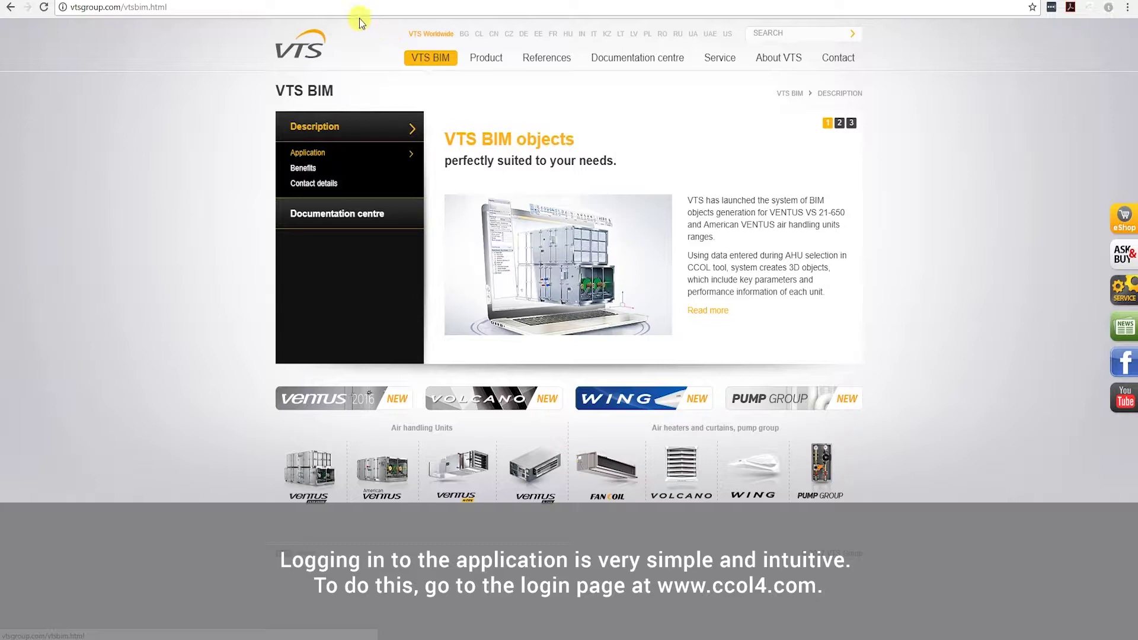
left_click(221, 6)
type("www.ccol4.")
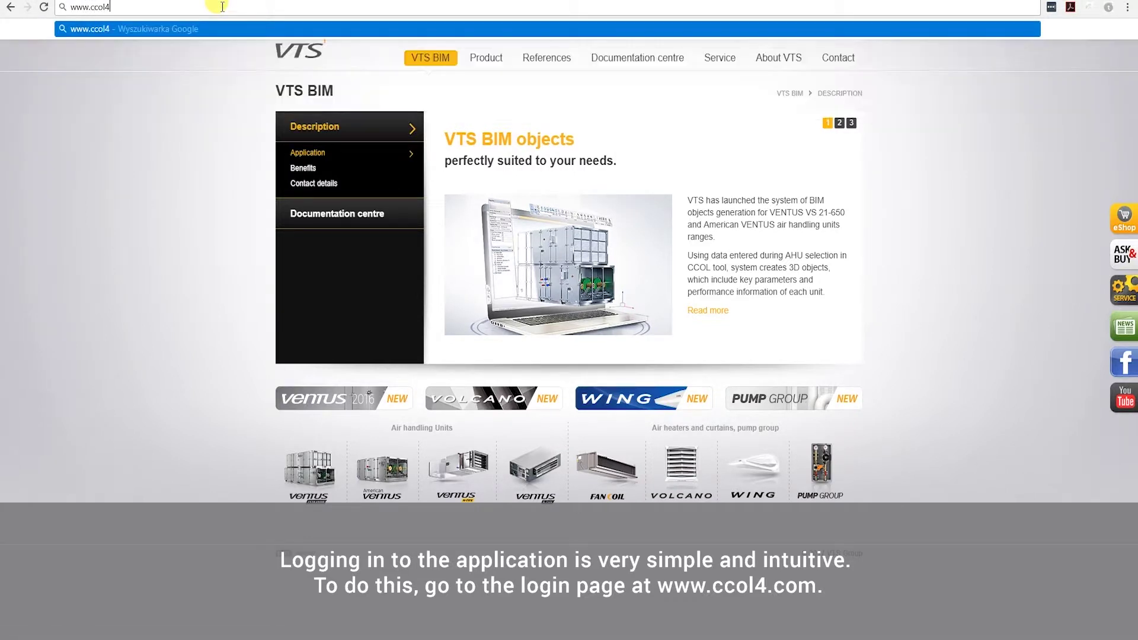
type("com")
key("Return")
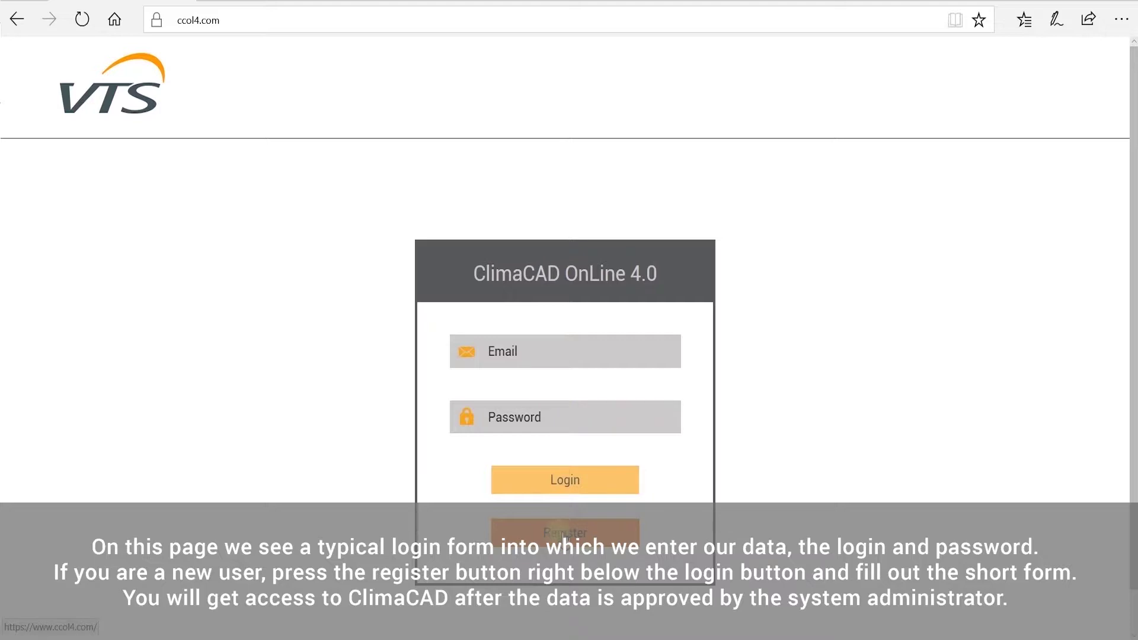
left_click(563, 534)
scroll(579, 457, "down", 2)
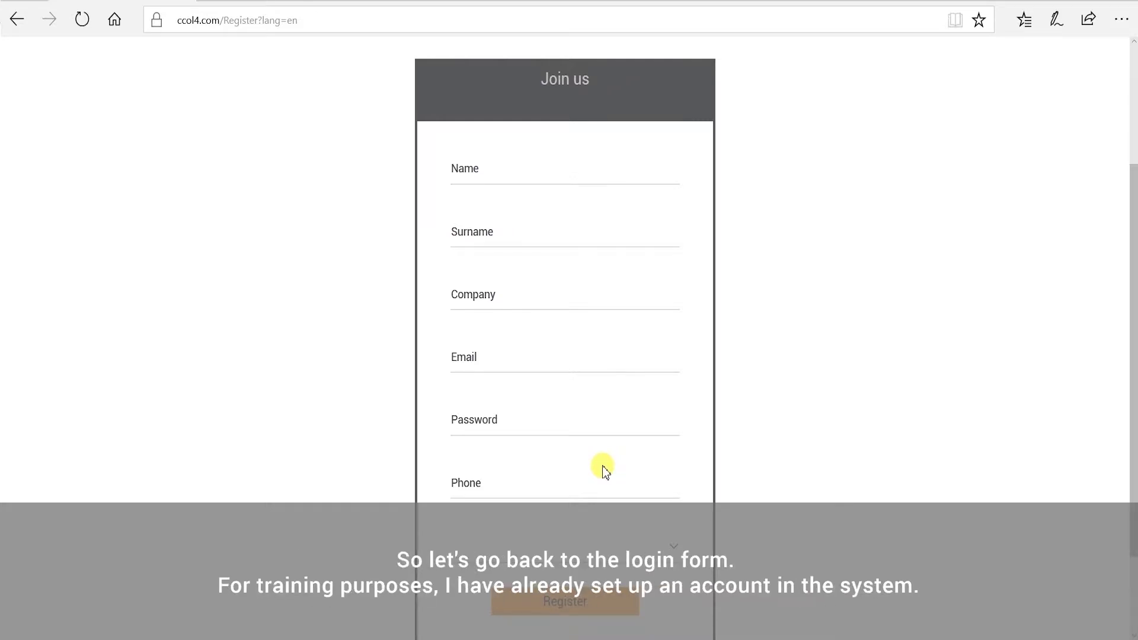
Log in with the account e-mail and password, then close the Welcome to the CCOL4 guide
left_click(16, 21)
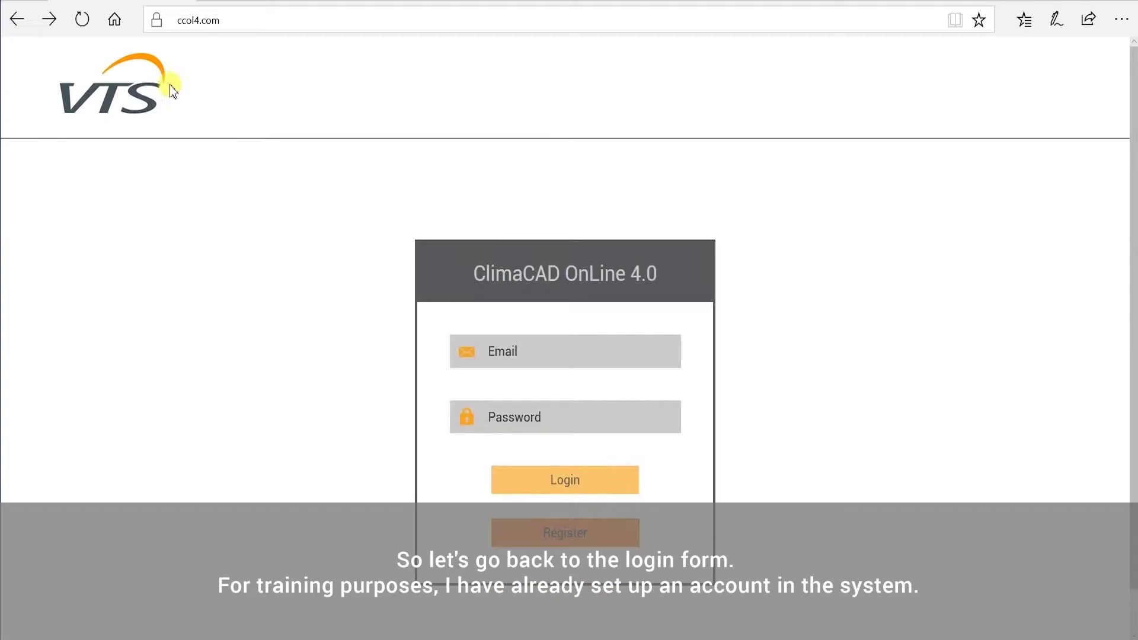
left_click(596, 418)
type("•••••••••••••••")
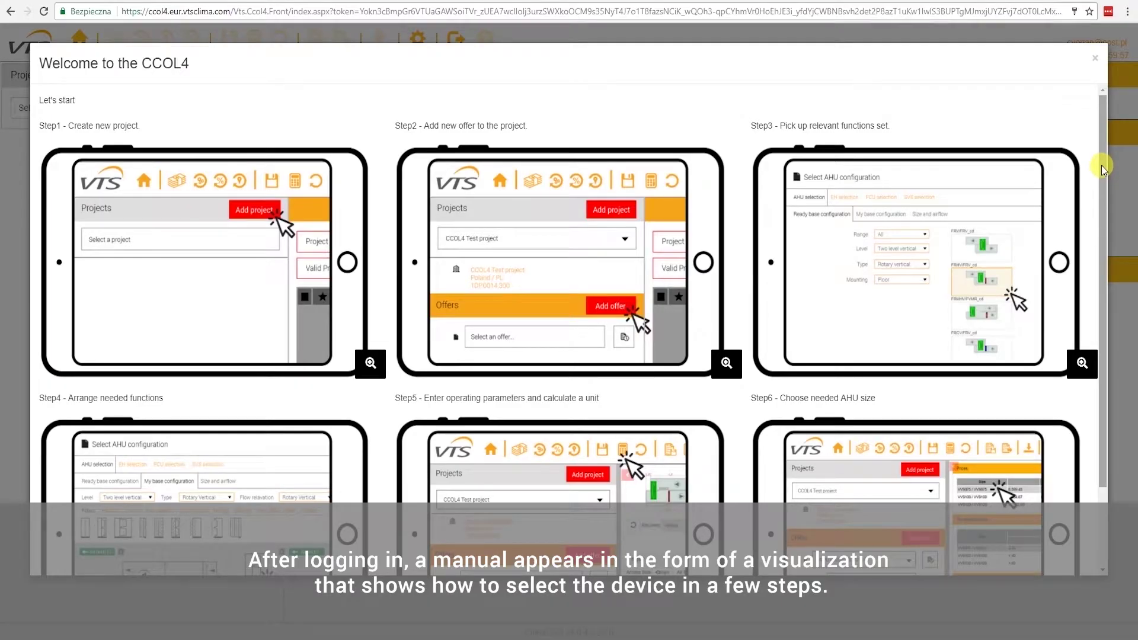
left_click_drag(1102, 165, 1116, 307)
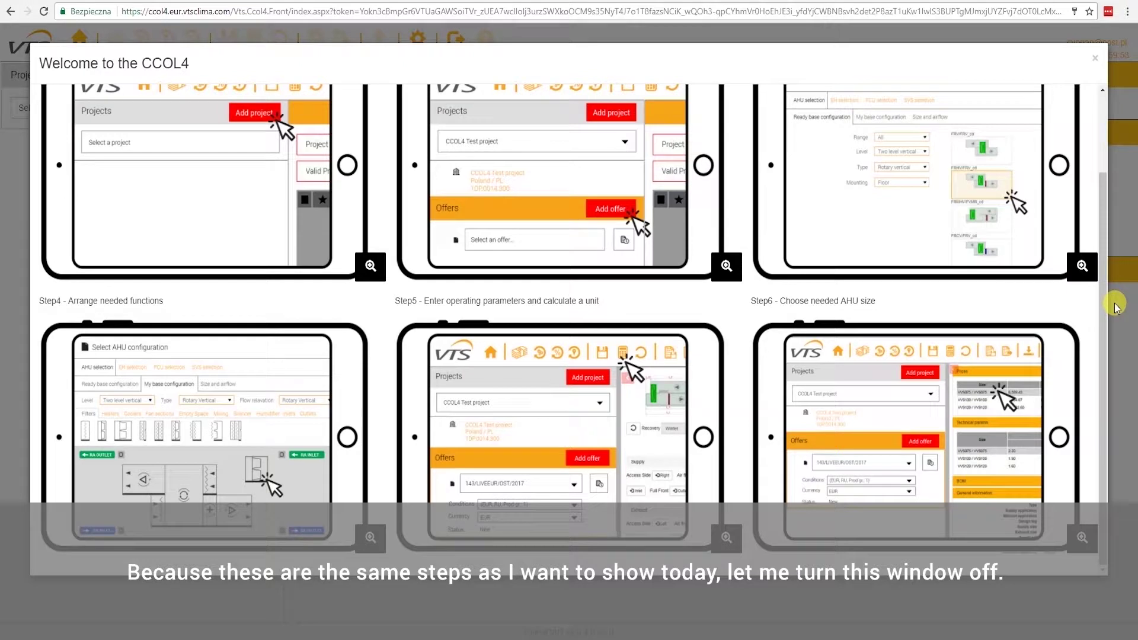
left_click(1095, 61)
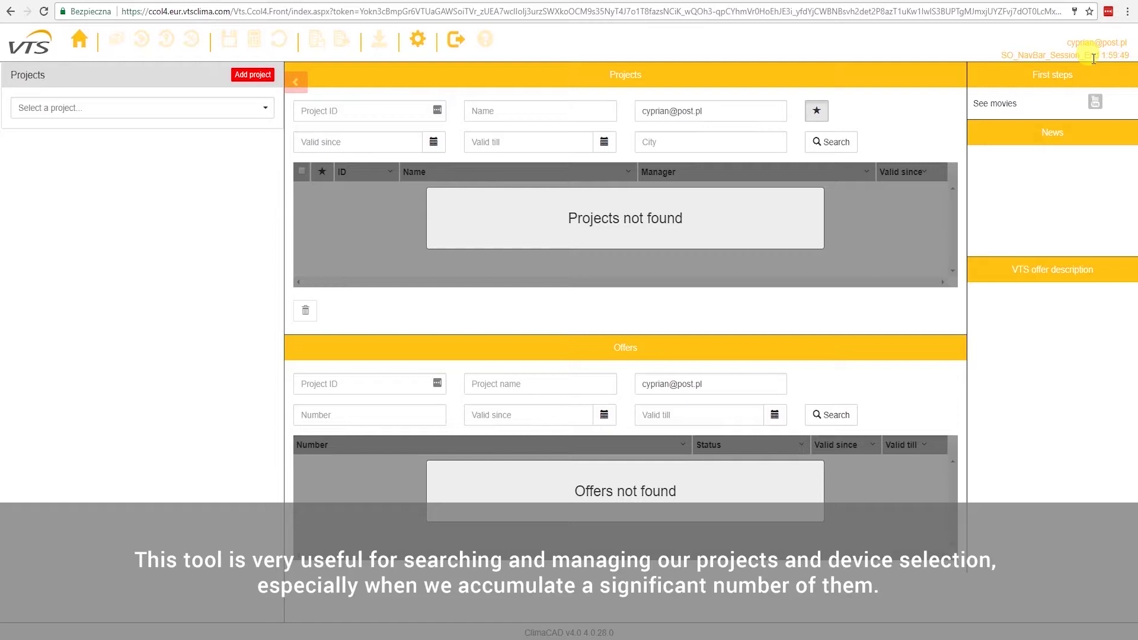
Add and save a new project named 'Office Building' with city Warsaw
left_click(253, 75)
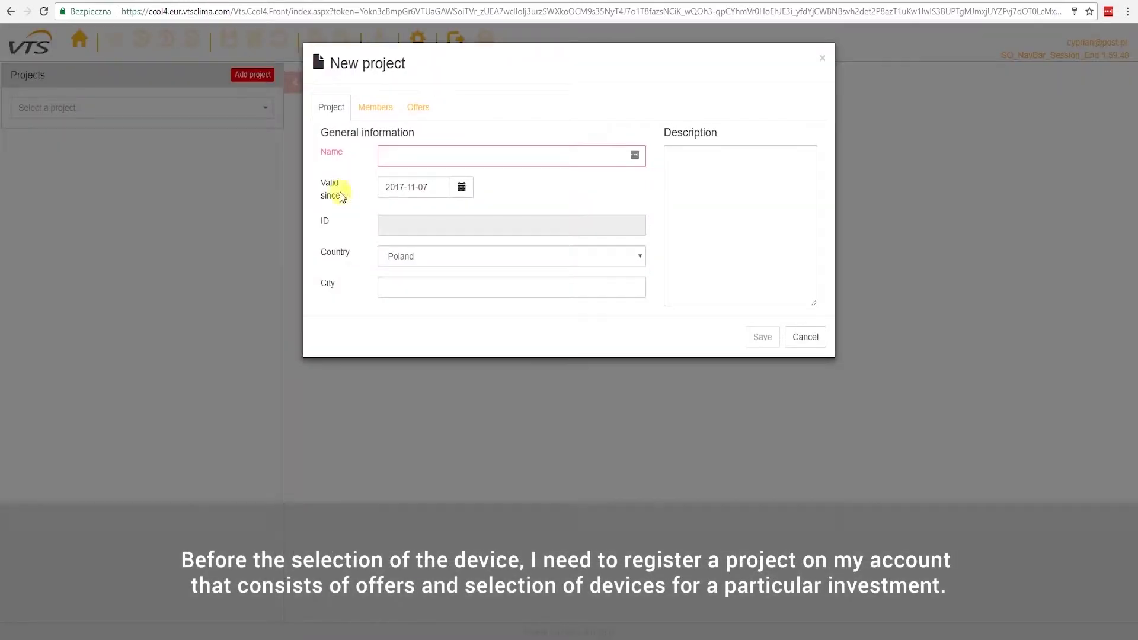
left_click(416, 152)
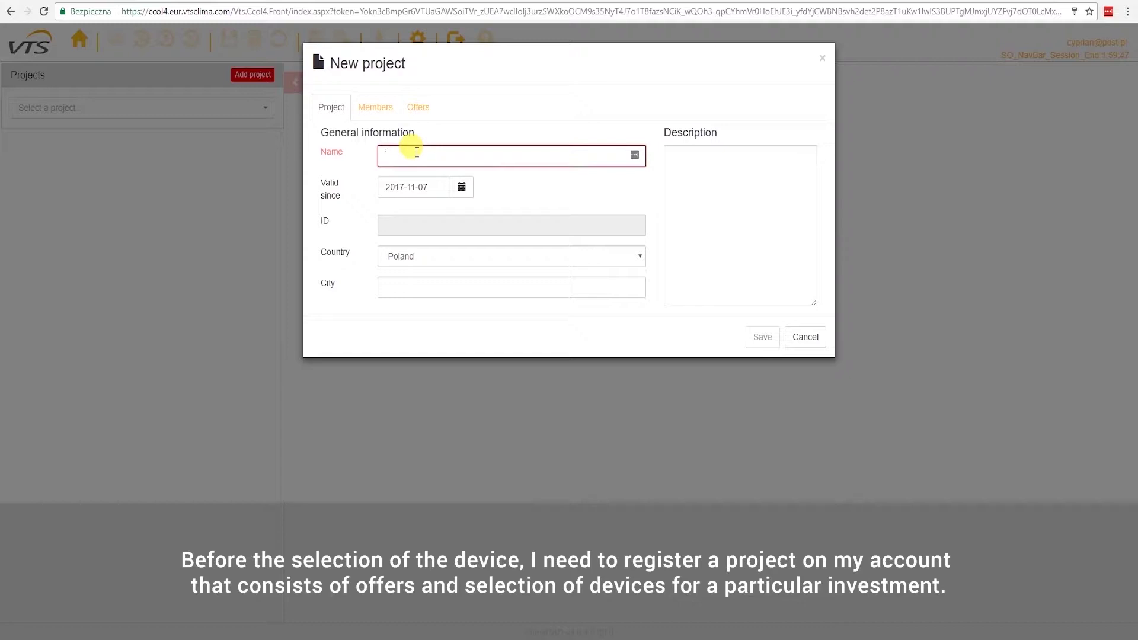
type("Office Building")
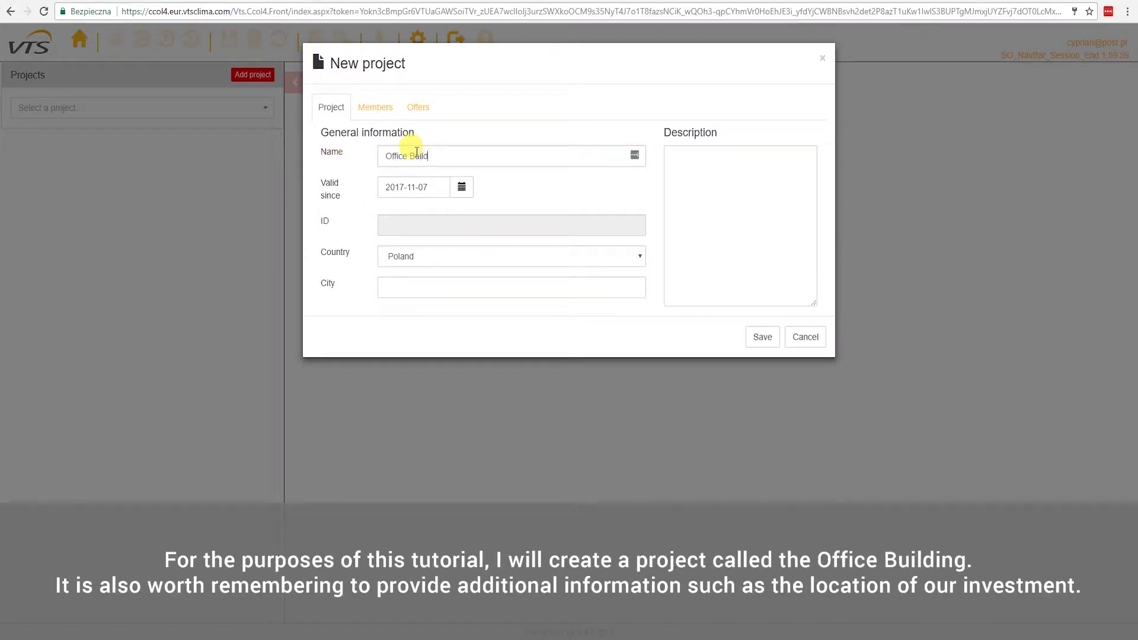
left_click(406, 288)
type("Warsaw")
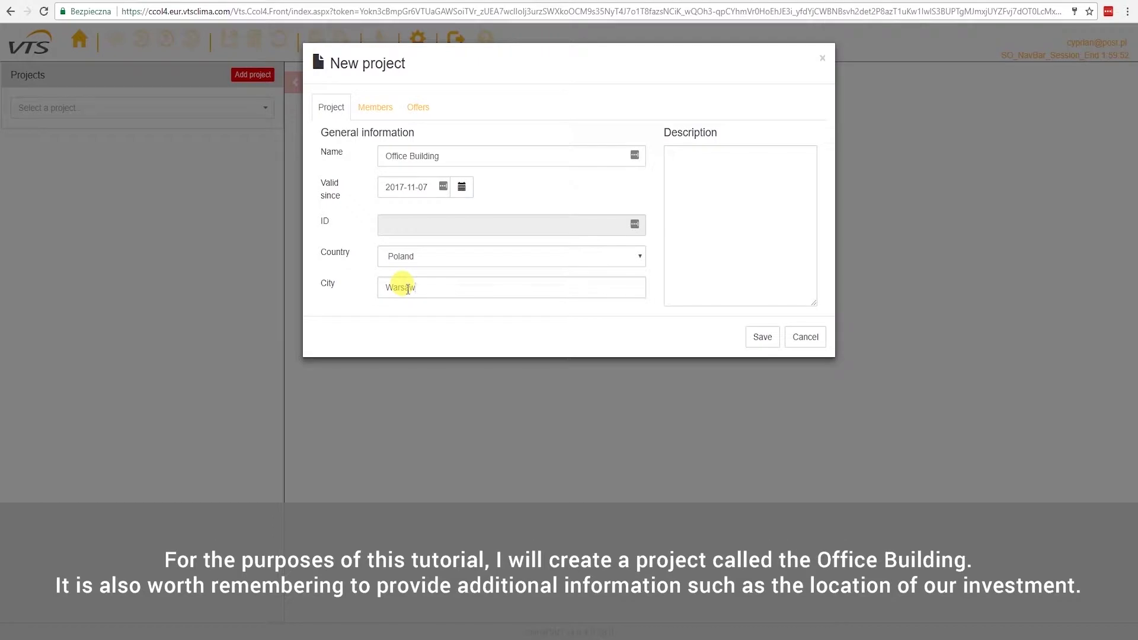
left_click(755, 340)
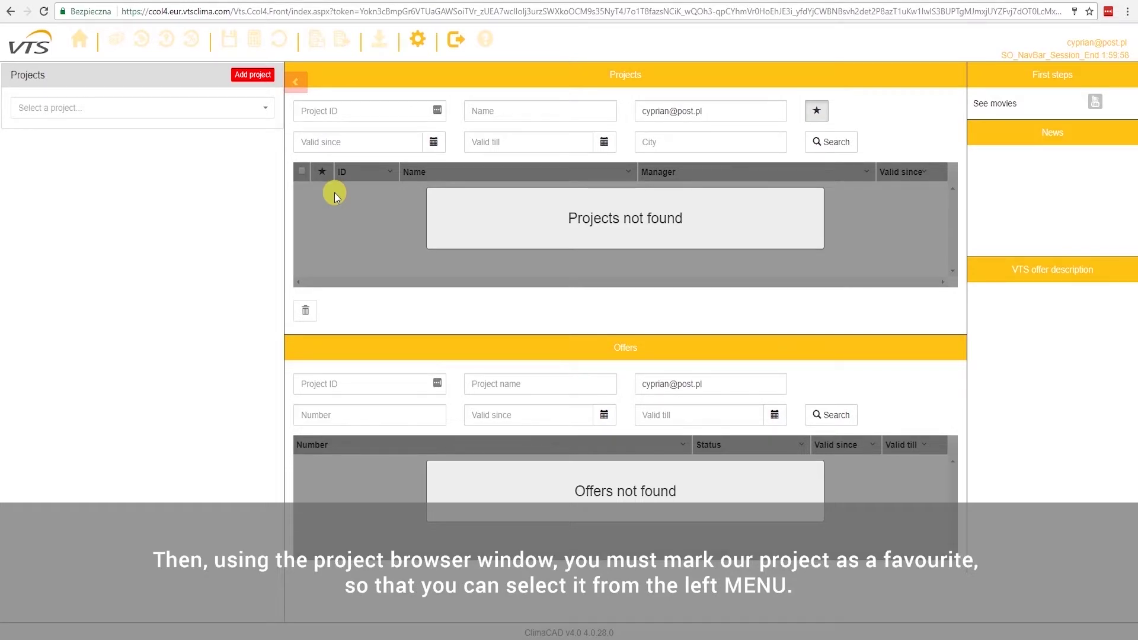
Star Office Building as a favourite, make it the working project, and add a new offer
left_click(816, 111)
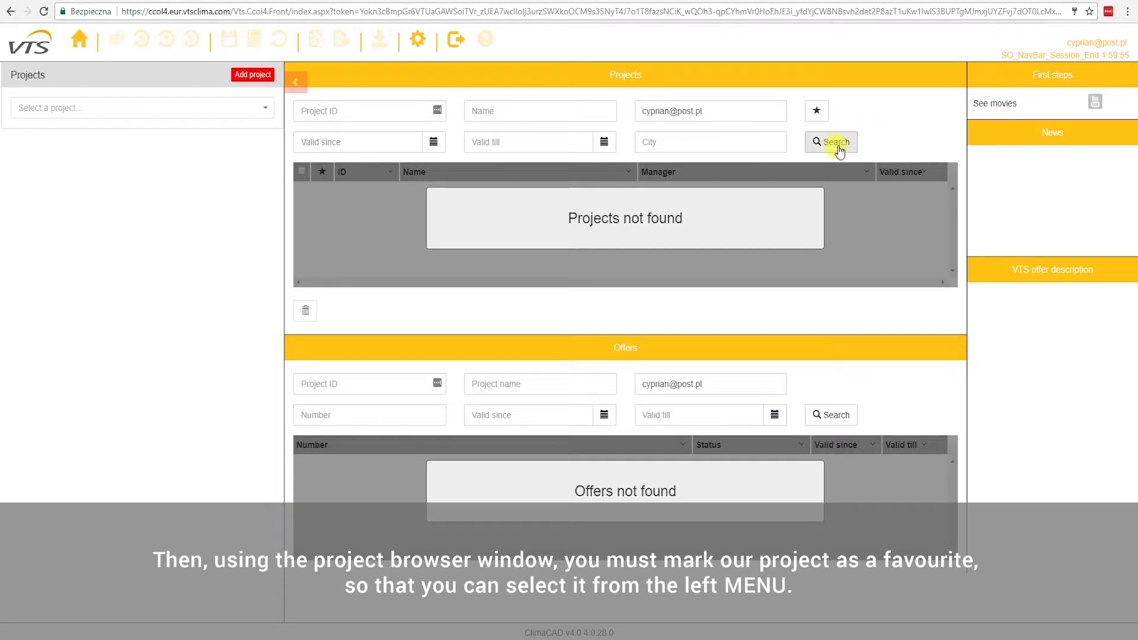
left_click(837, 144)
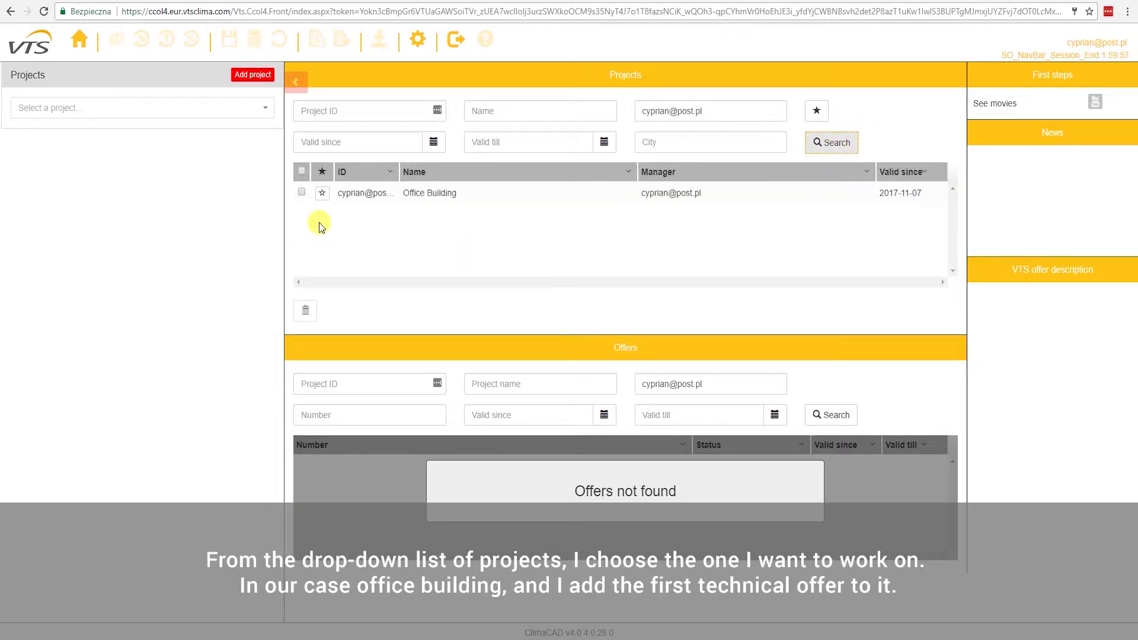
left_click(321, 195)
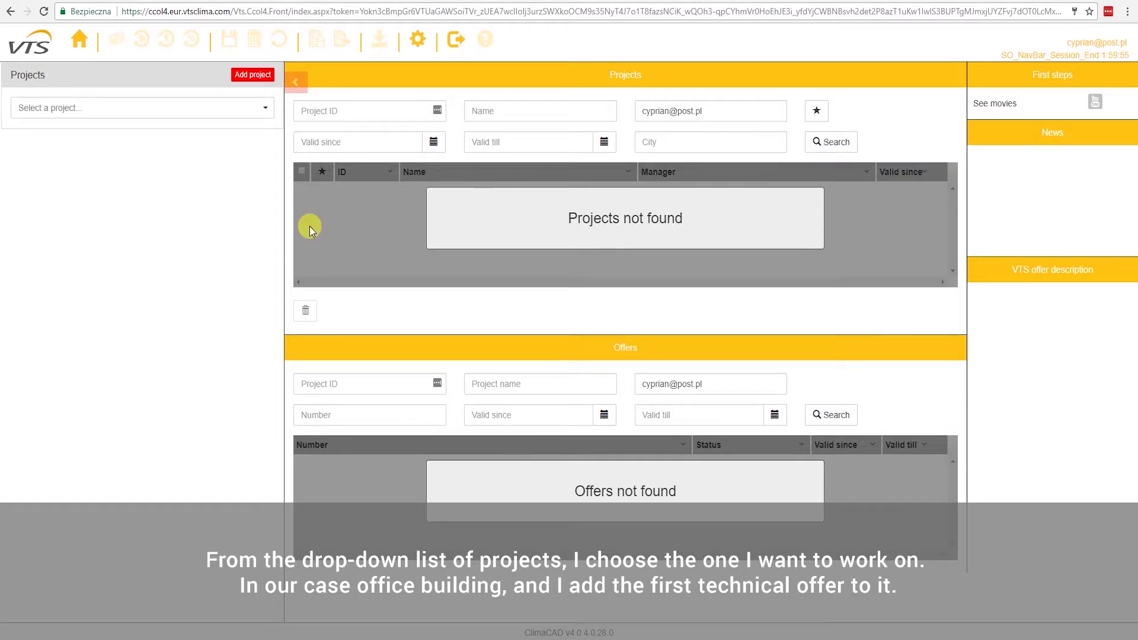
left_click(256, 113)
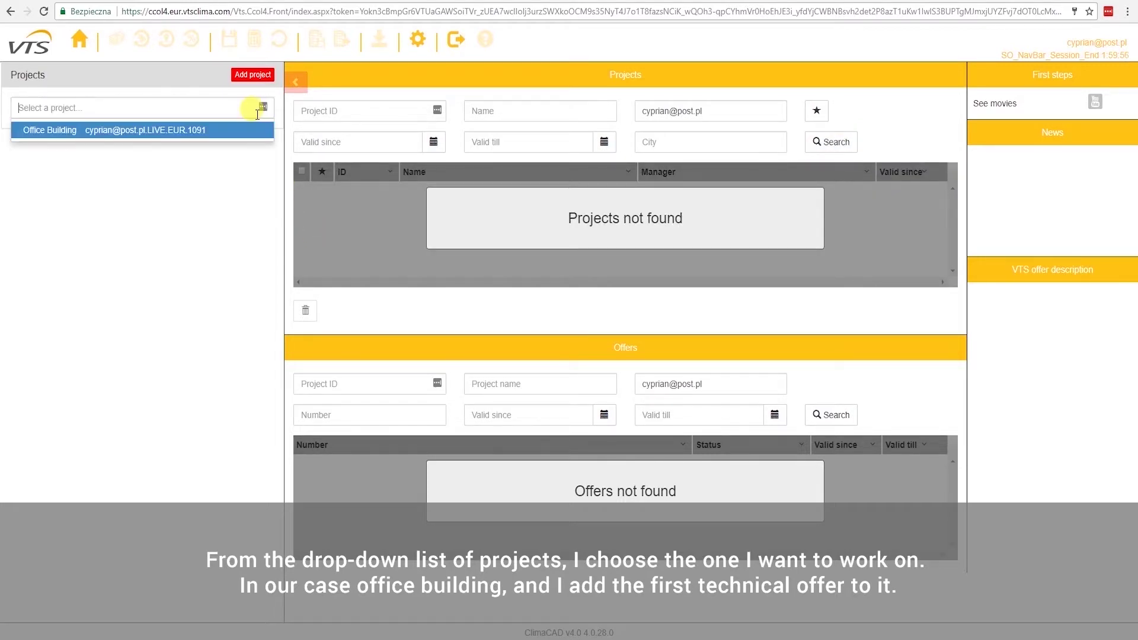
left_click(165, 131)
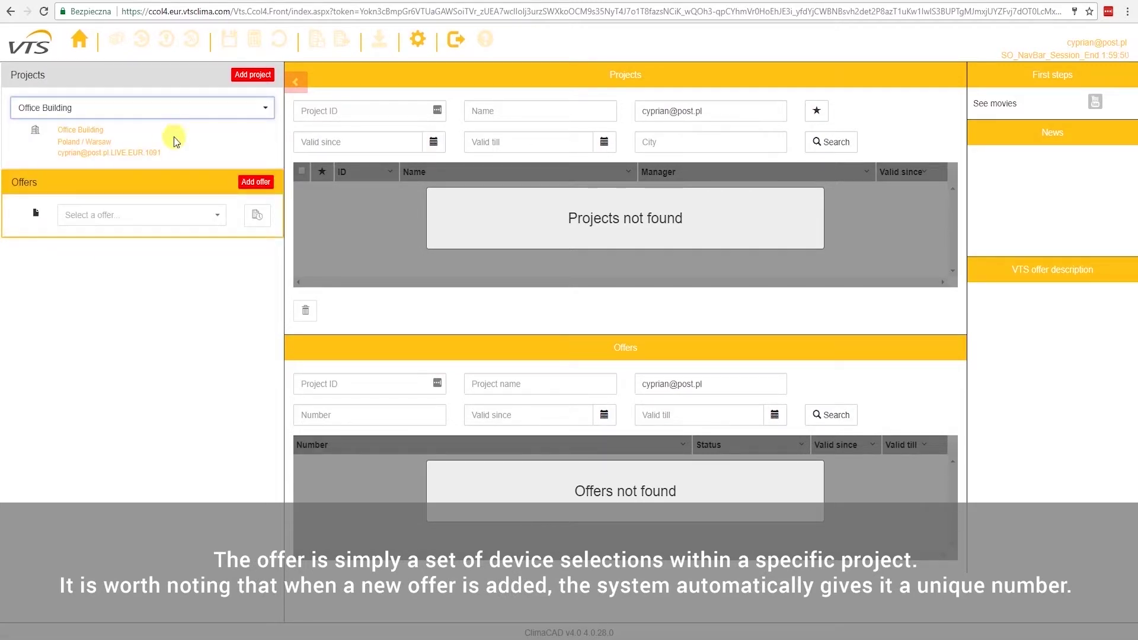
left_click(257, 184)
Start an air handling unit selection for the offer, limited to the VVS range
left_click(258, 186)
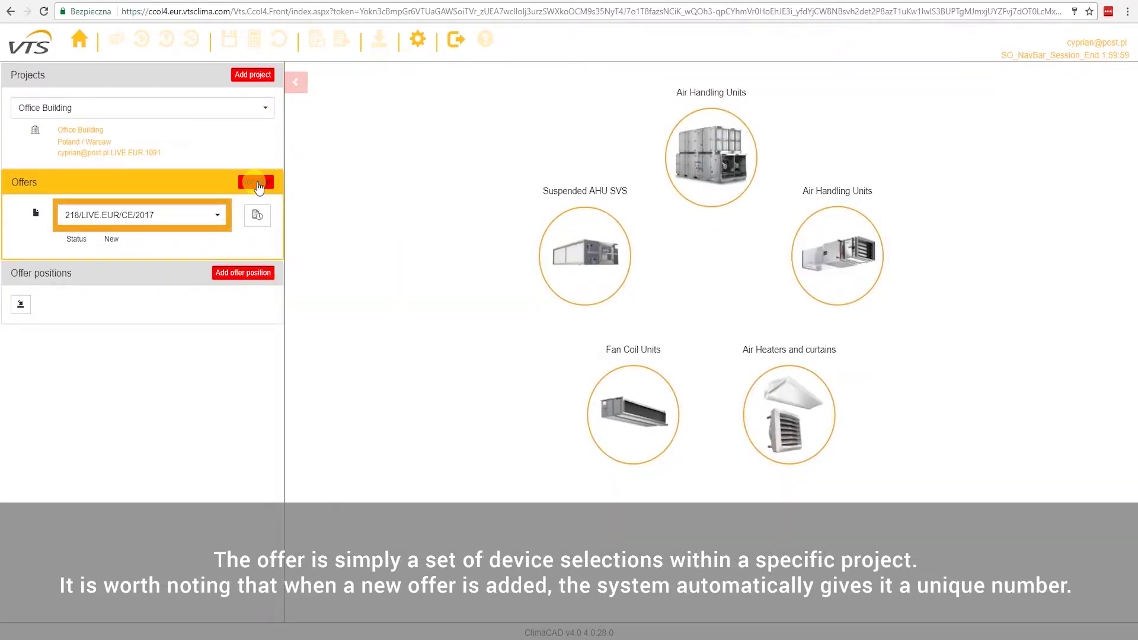
left_click(711, 151)
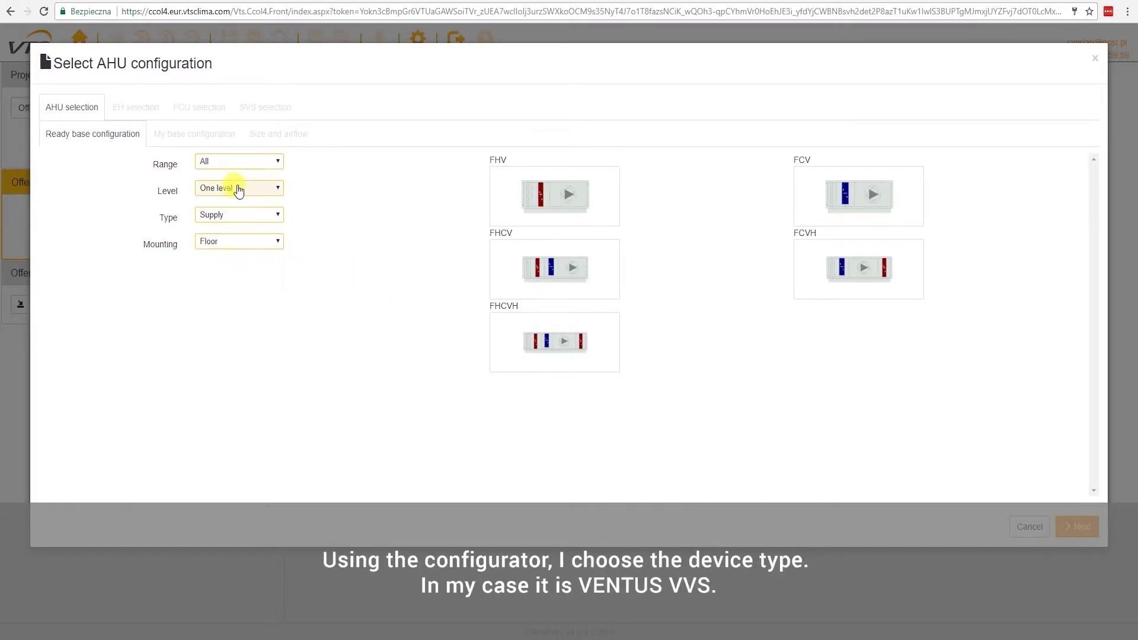
left_click(243, 166)
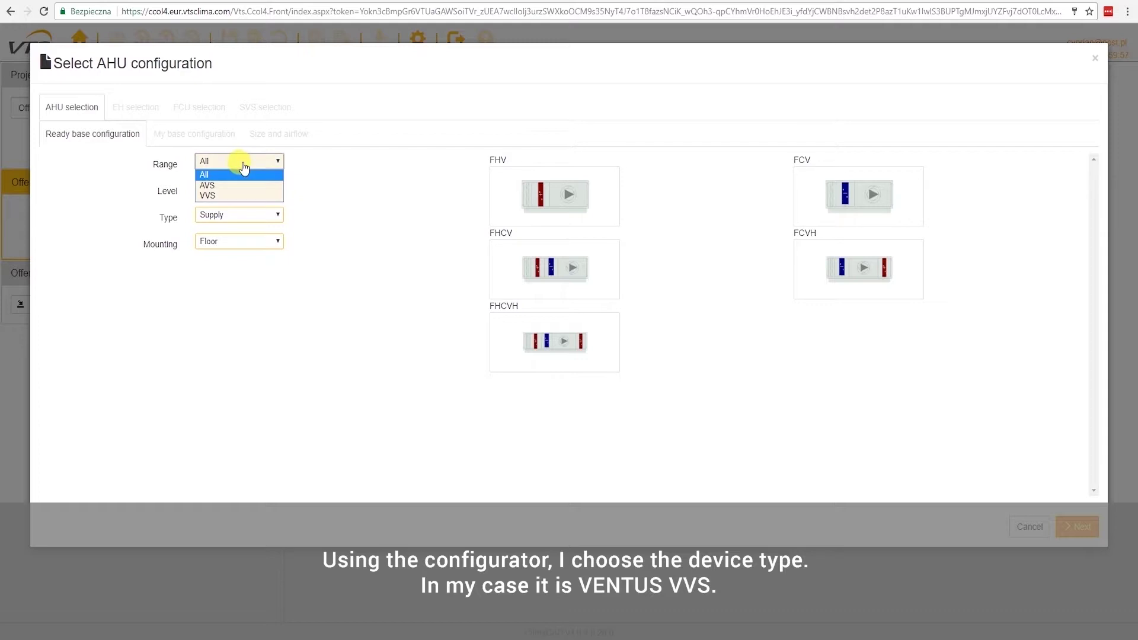
left_click(227, 196)
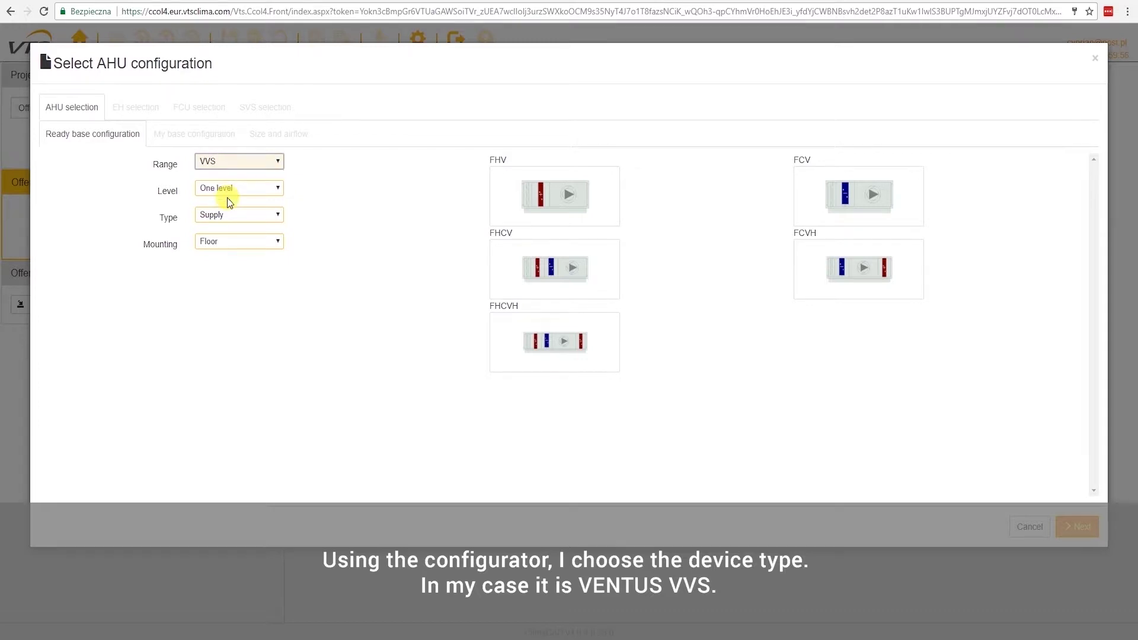
Choose Two level vertical, Rotary Vertical type, and the FRMHCV/FVMR_cd base system
left_click(249, 189)
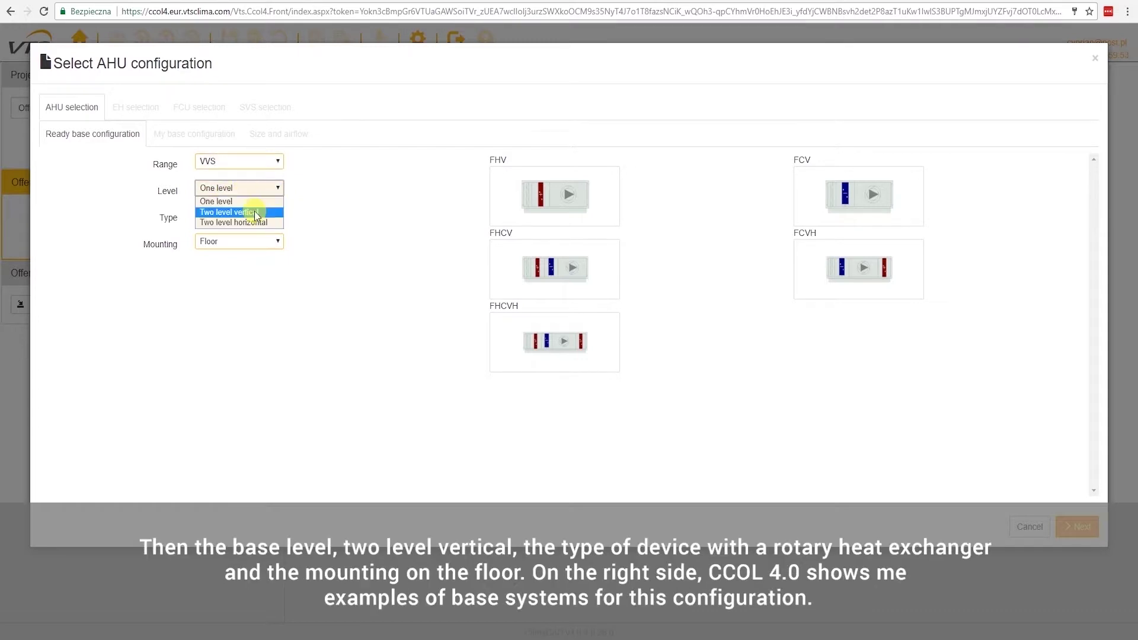
left_click(255, 213)
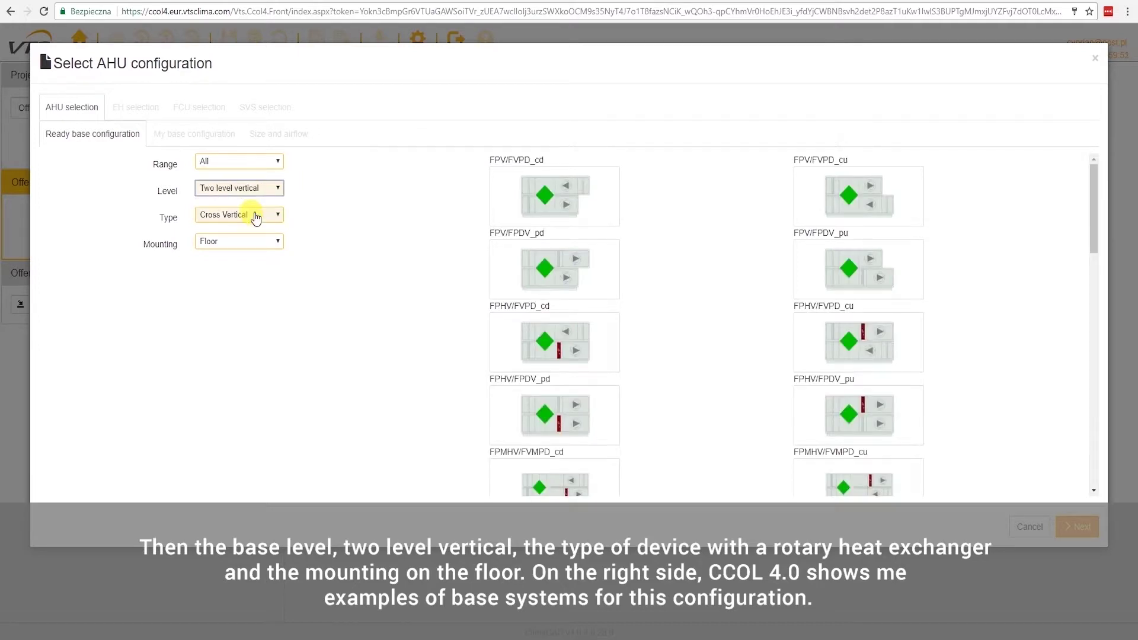
left_click(256, 217)
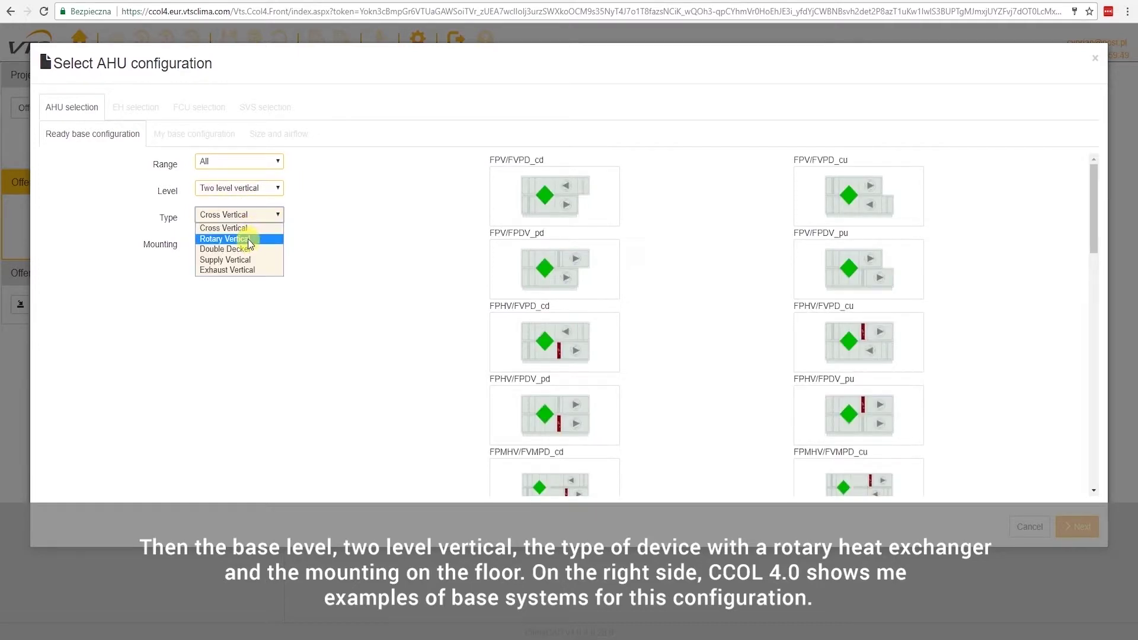
left_click(249, 238)
scroll(662, 288, "down", 4)
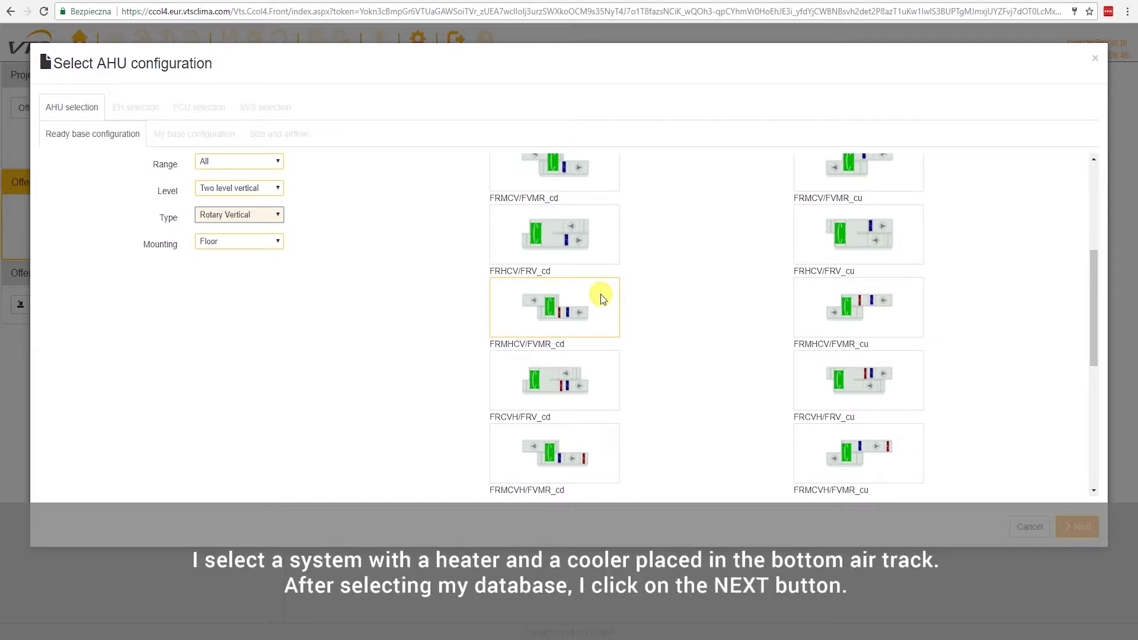
left_click(600, 294)
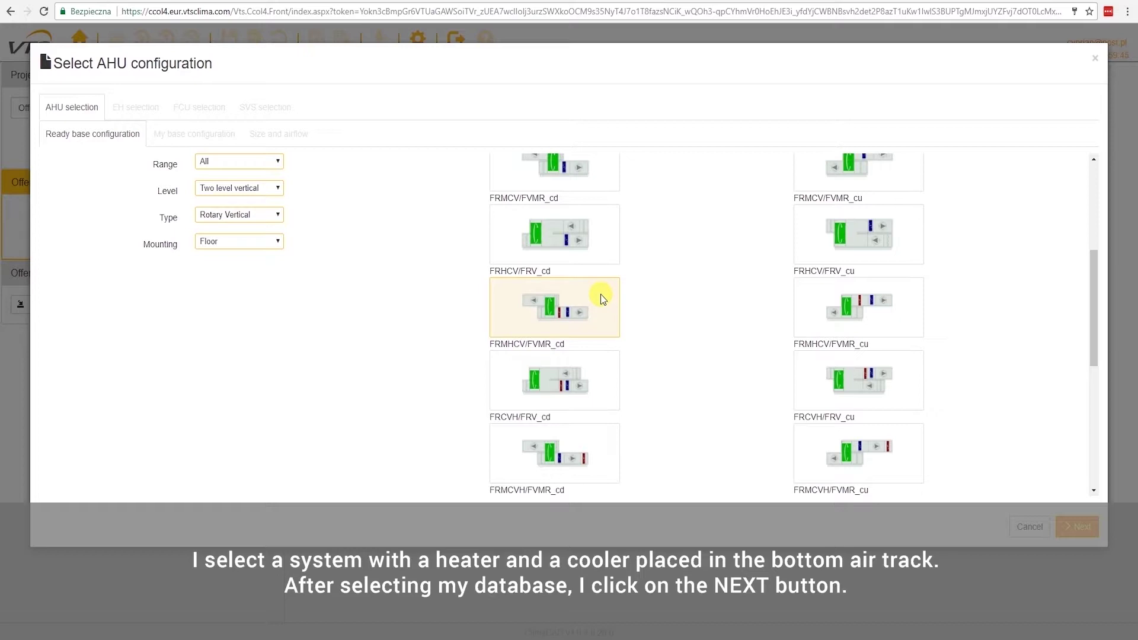
Place a Long Bag Filter section behind the supply fan as second-stage filtration
left_click(1077, 528)
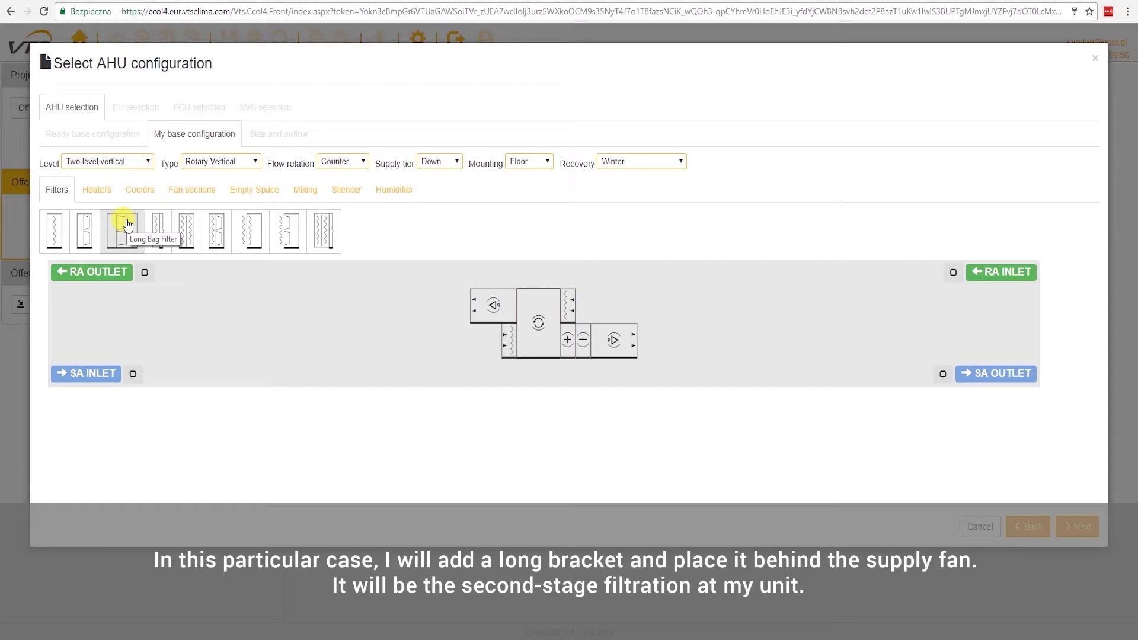
left_click_drag(126, 224, 668, 333)
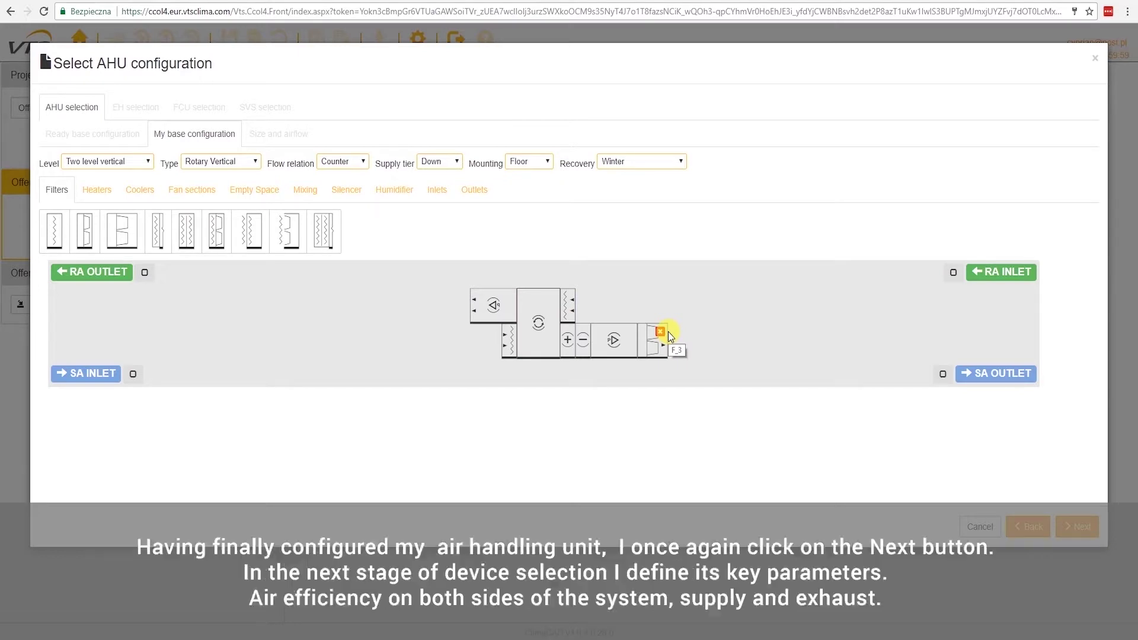
Enter 15000 m³/h for supply and exhaust airflow, pick size VVS150, and confirm
left_click(1090, 530)
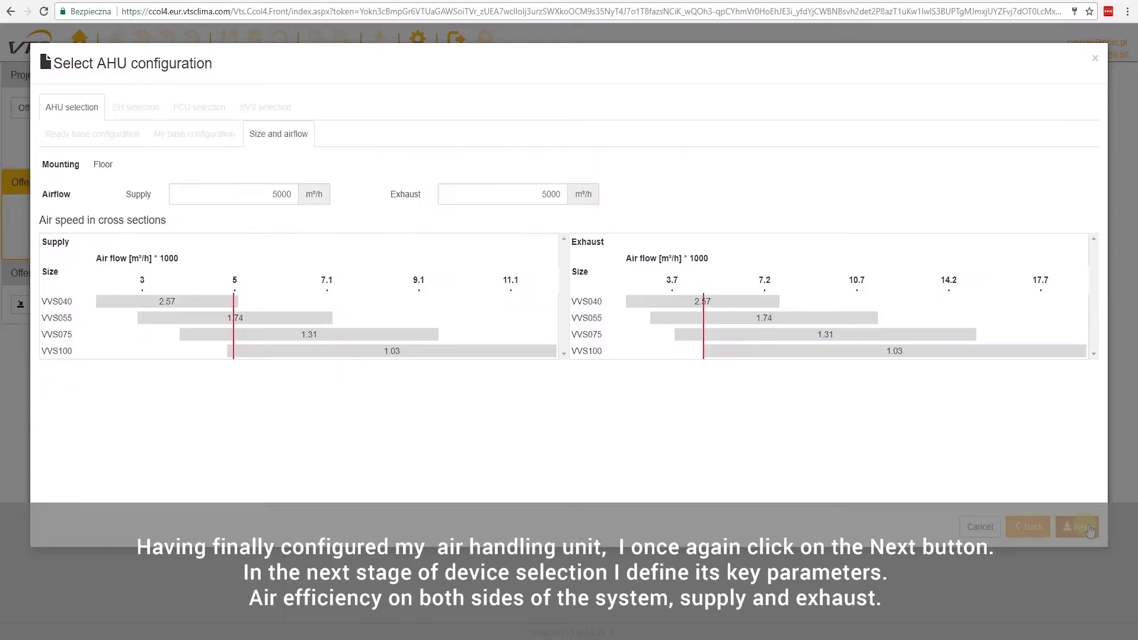
left_click(275, 194)
left_click_drag(274, 194, 334, 195)
type("15000")
key("Tab")
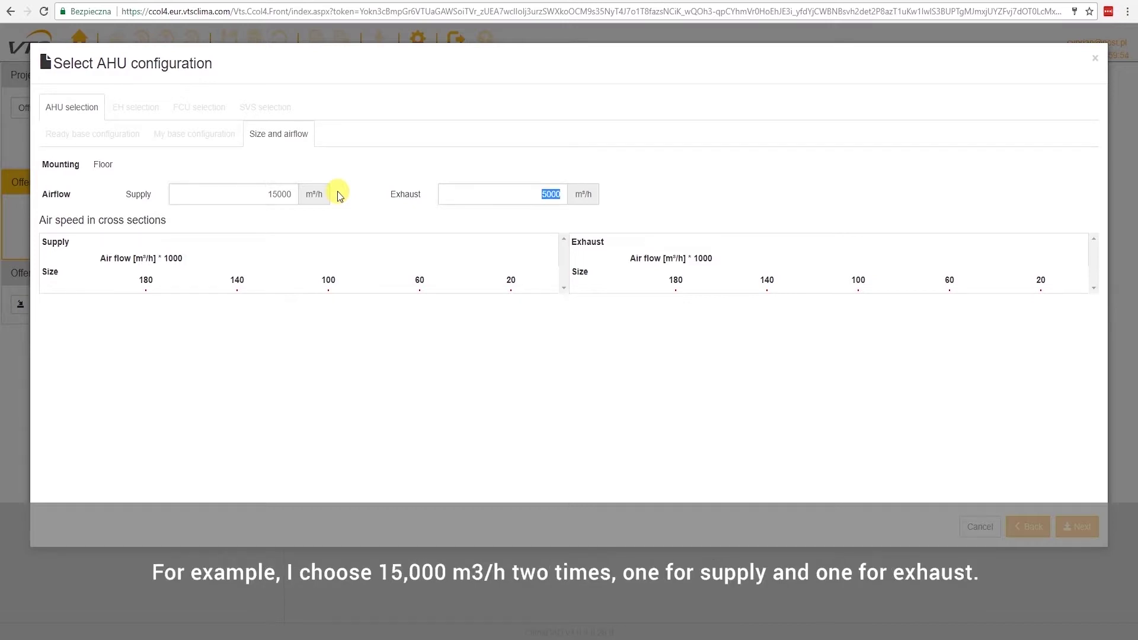
type("15000")
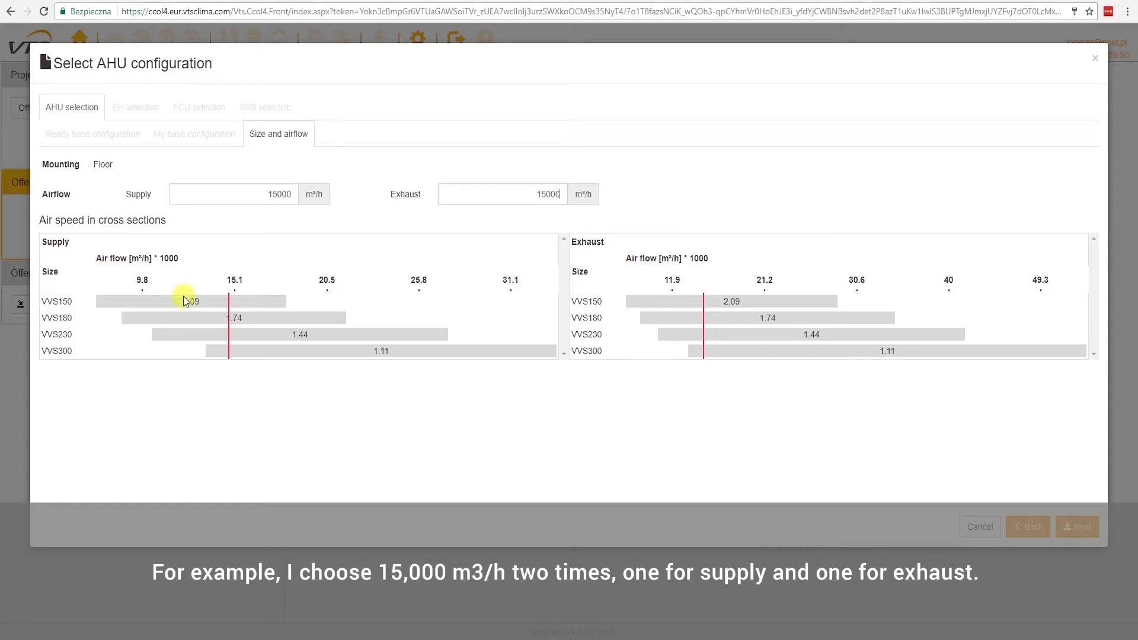
left_click(240, 303)
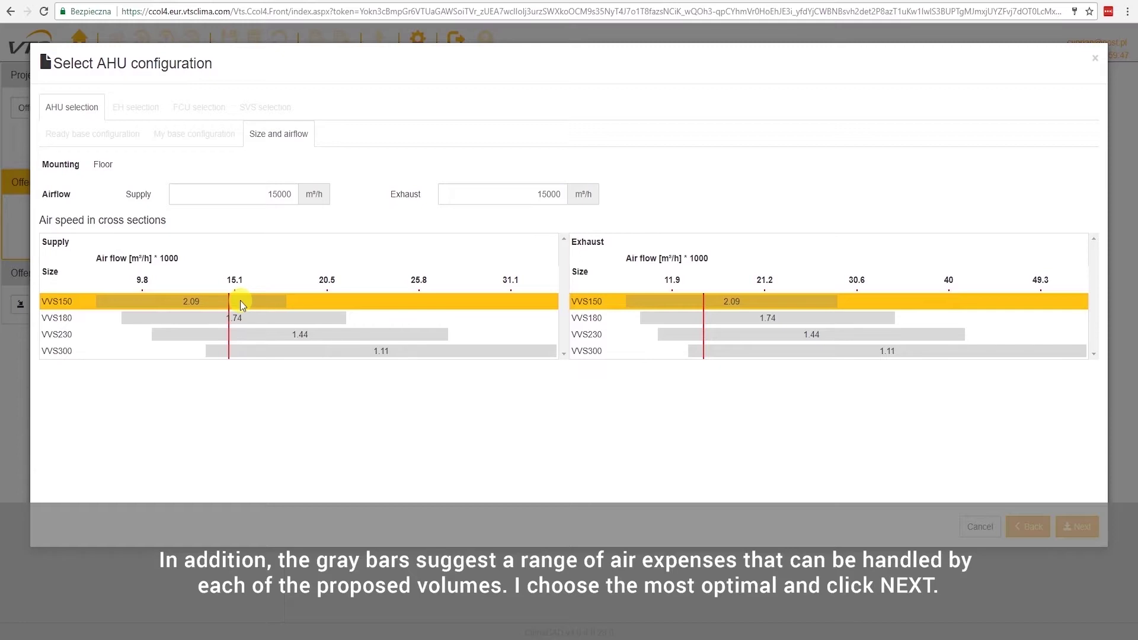
left_click(1077, 527)
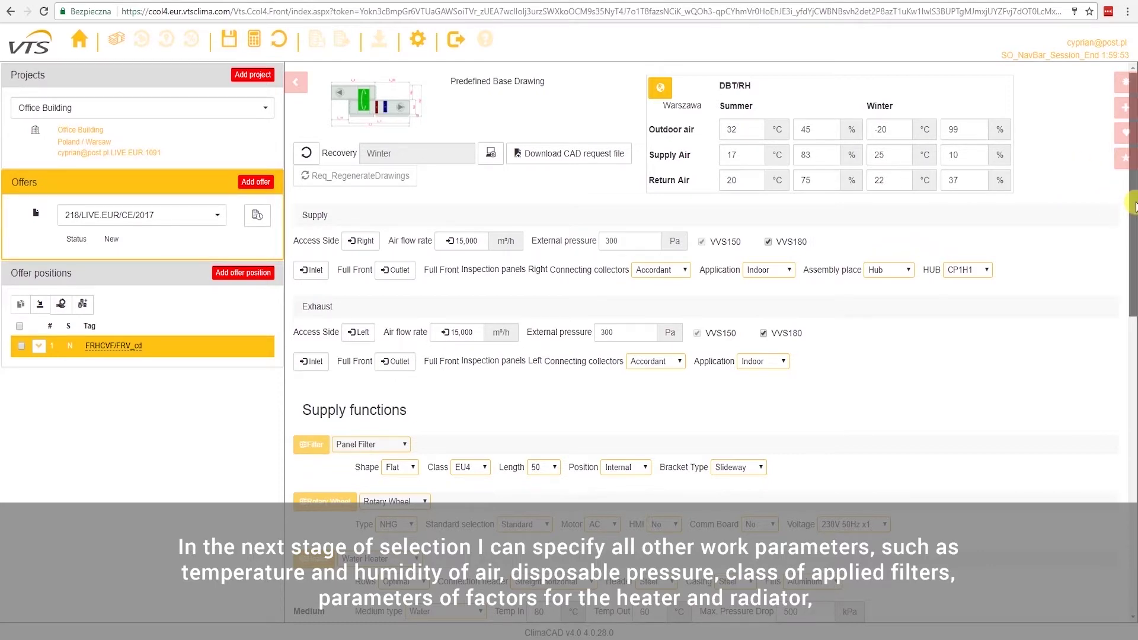
left_click_drag(1133, 213, 1133, 517)
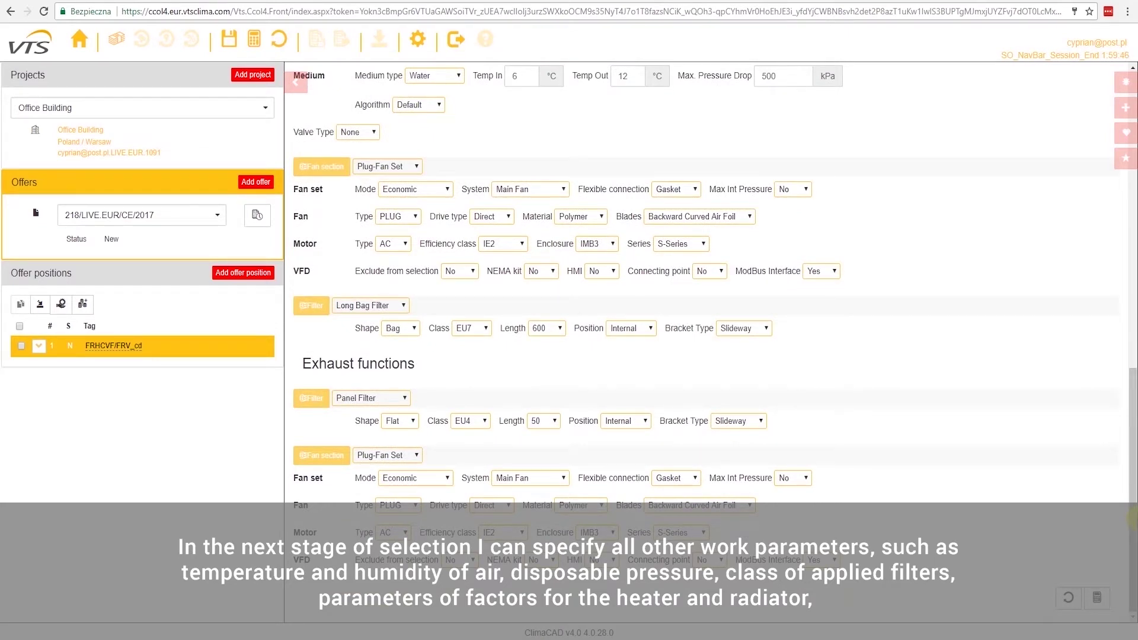
scroll(1117, 380, "up", 1)
scroll(1118, 178, "up", 15)
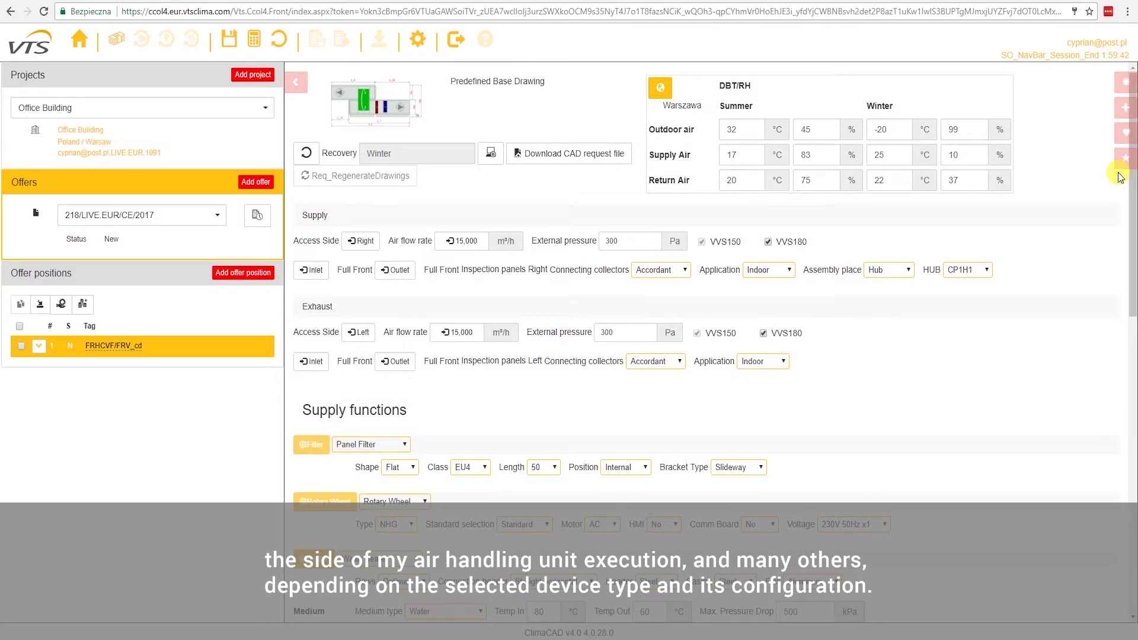
Set Controls Mode to Full Controls and switch HMI Basic, HMI Advanced and BMS to Yes
left_click(1126, 85)
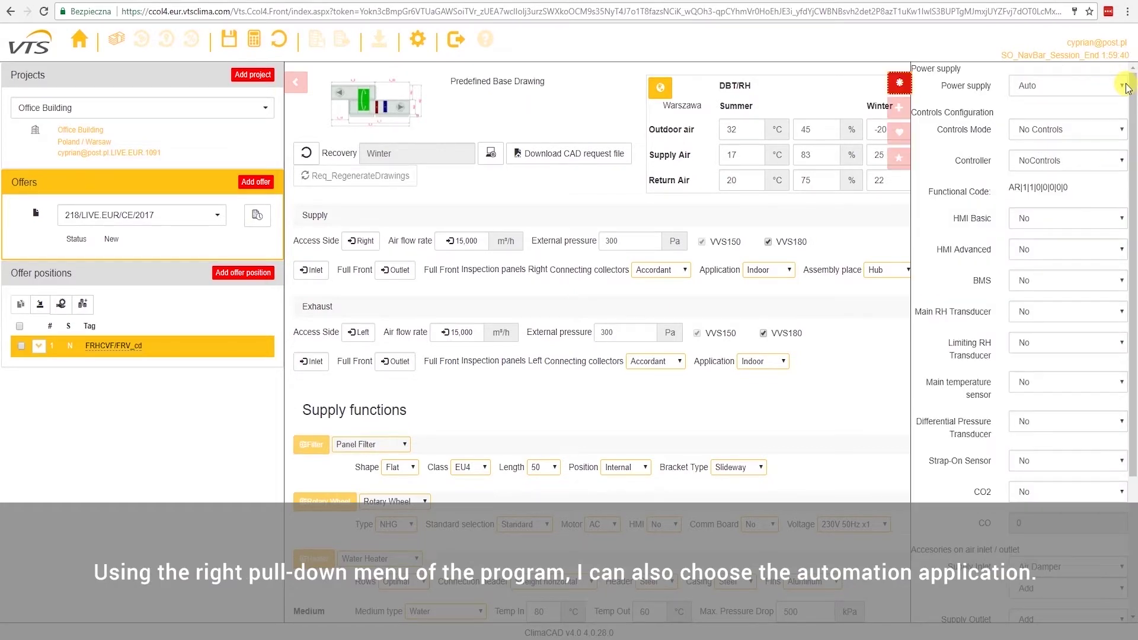
left_click(1067, 129)
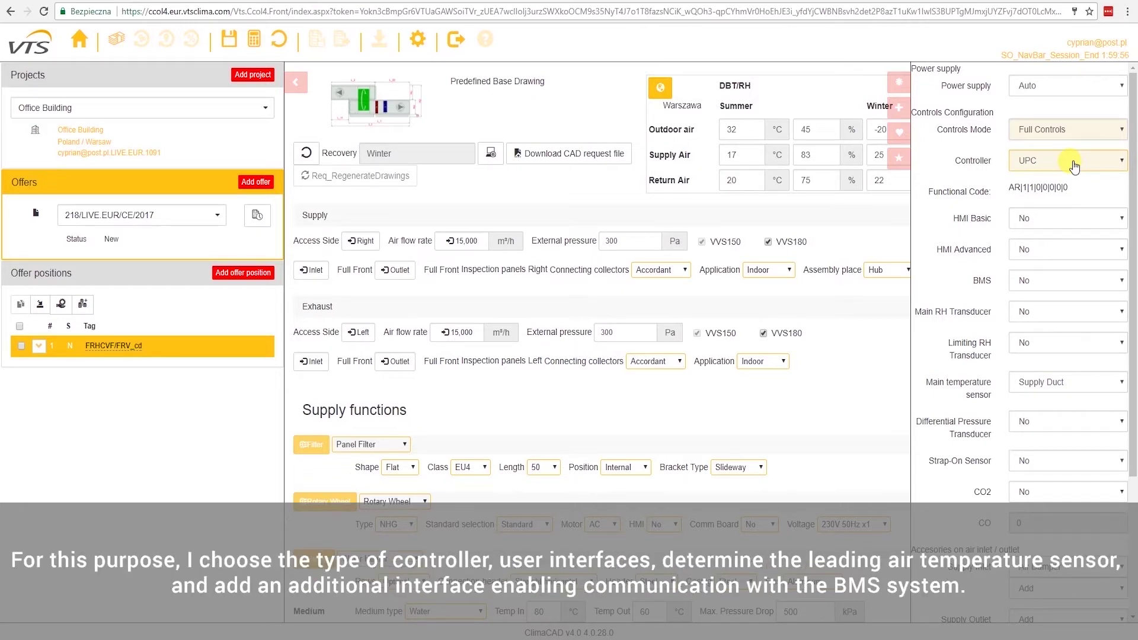
left_click(1093, 219)
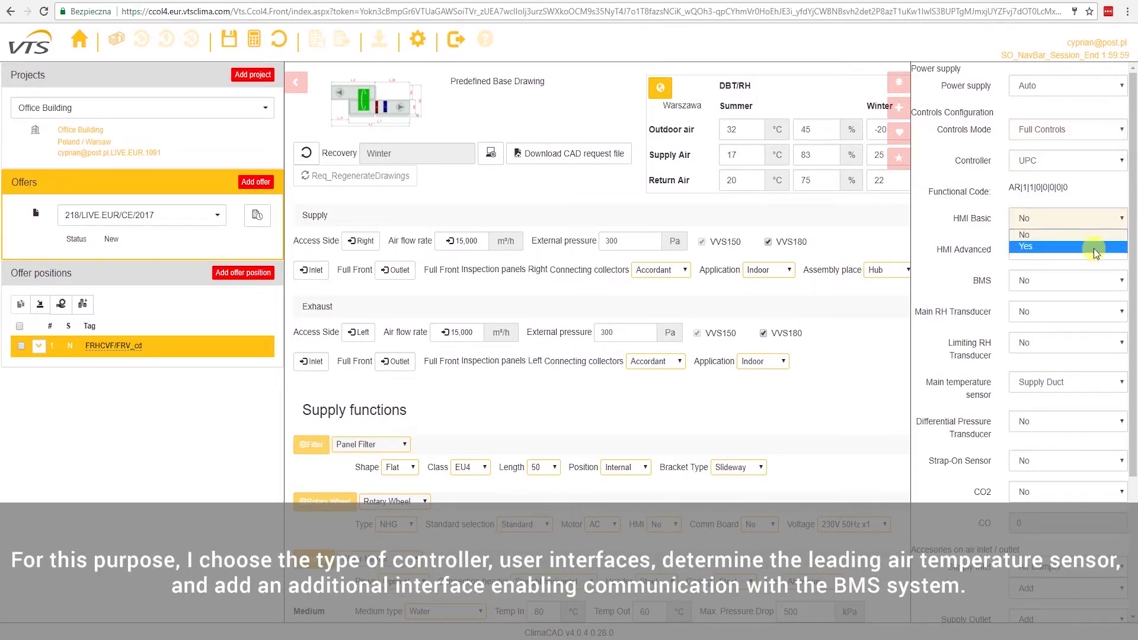
left_click(1094, 248)
left_click(1080, 250)
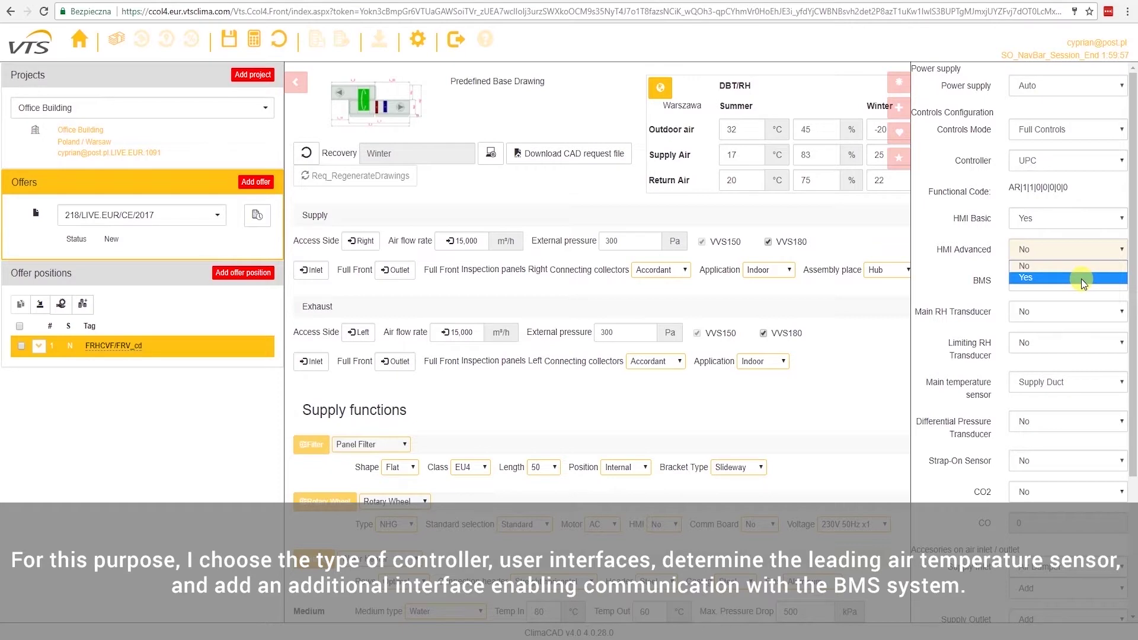
left_click(1082, 278)
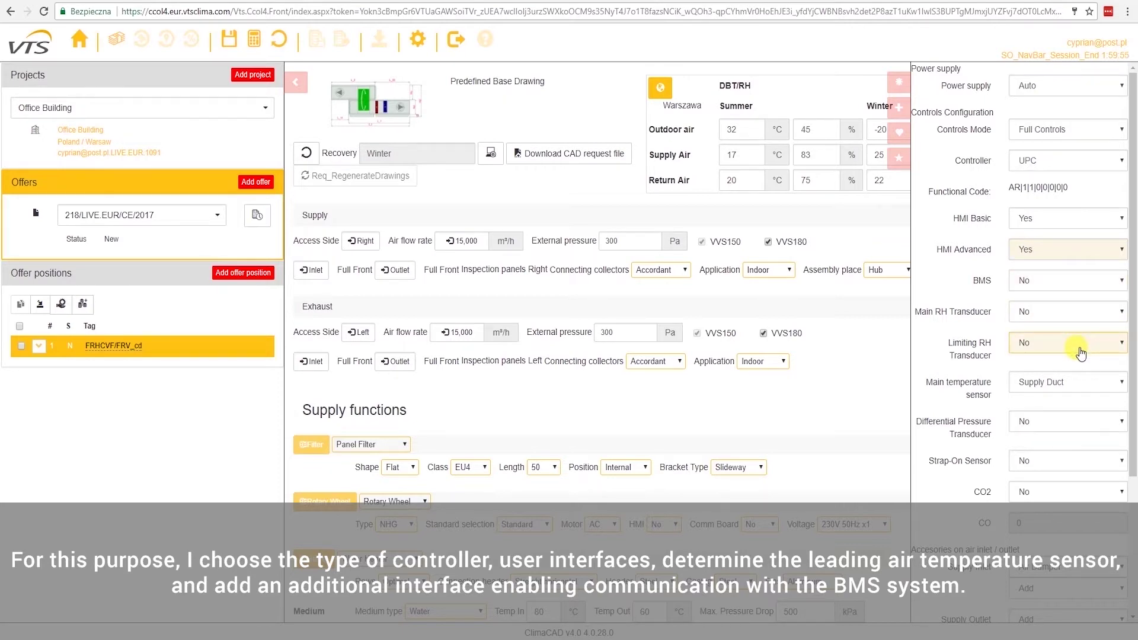
left_click(1102, 281)
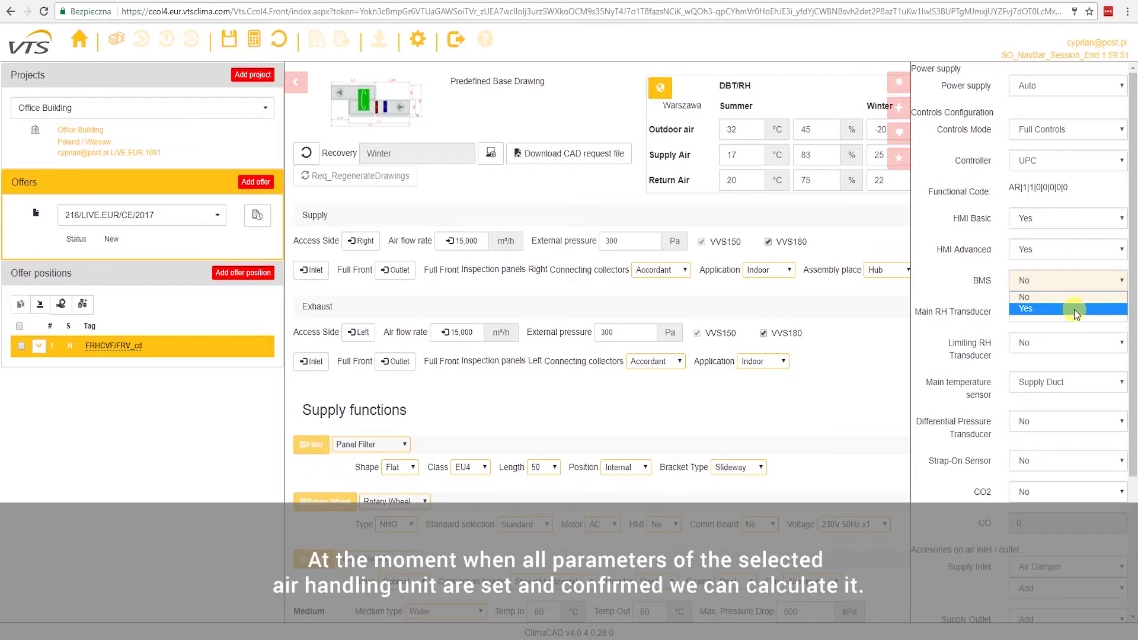
left_click(1074, 309)
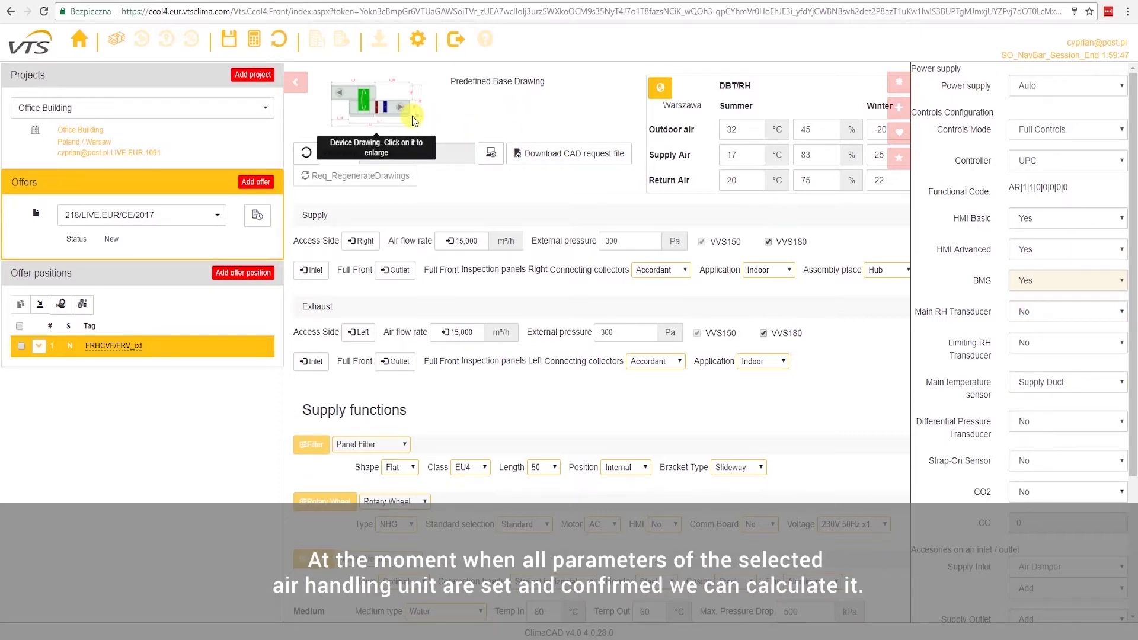
left_click(898, 82)
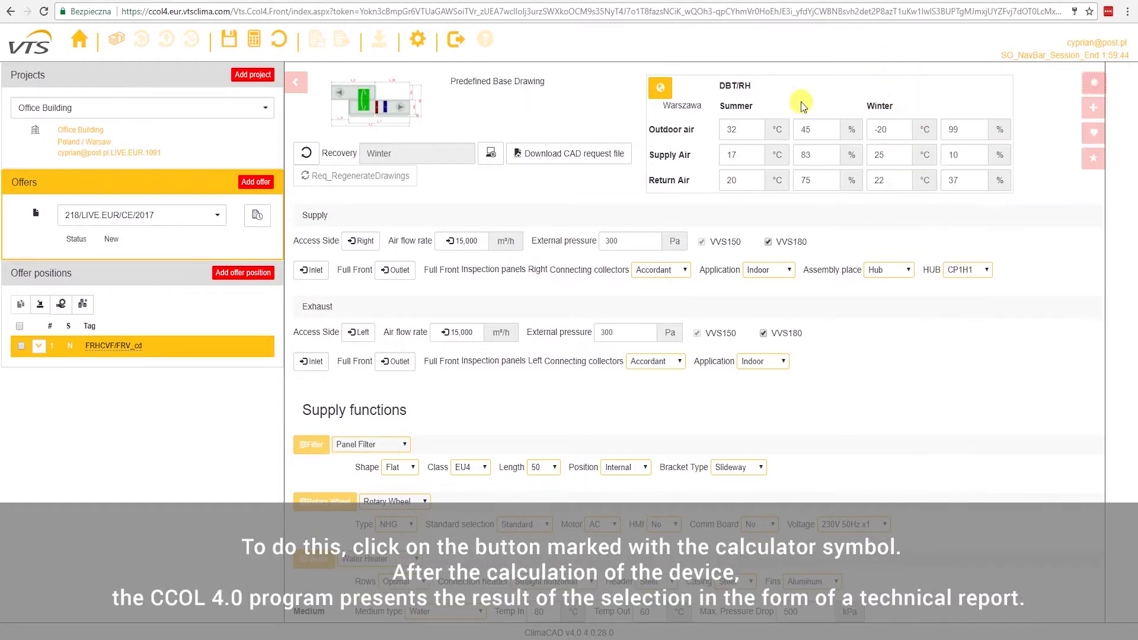
left_click(258, 42)
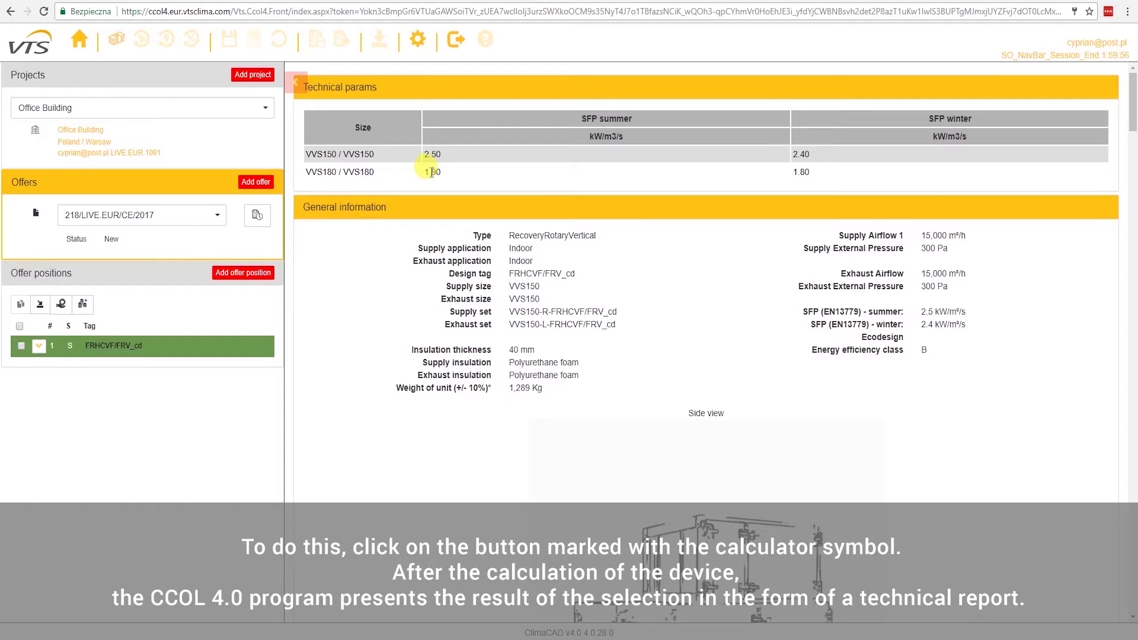
left_click(432, 172)
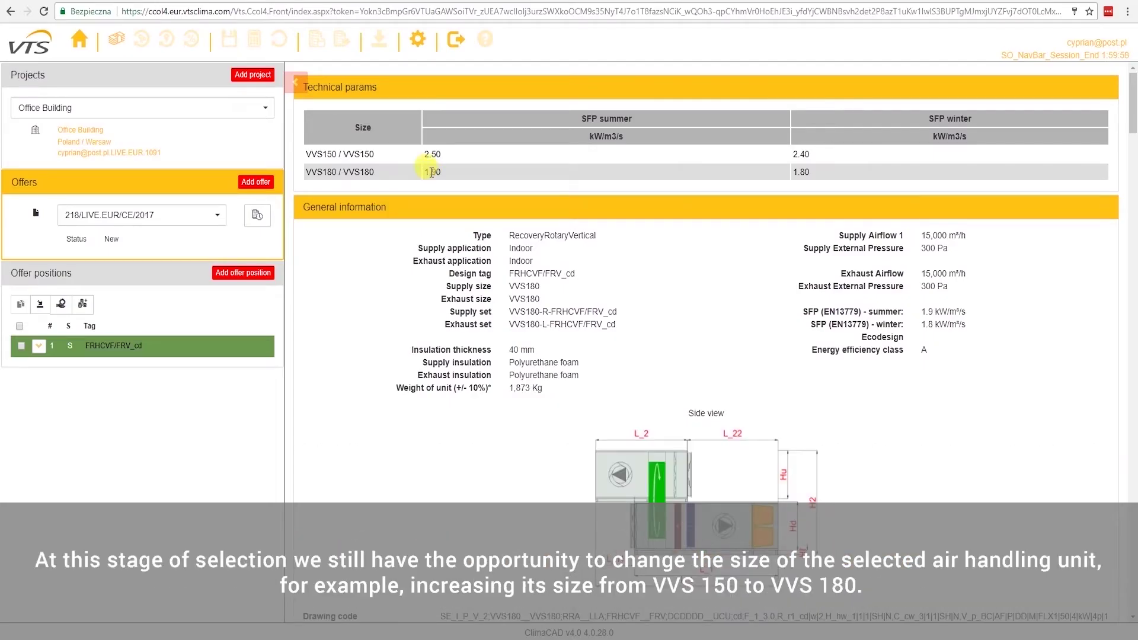
scroll(536, 228, "down", 15)
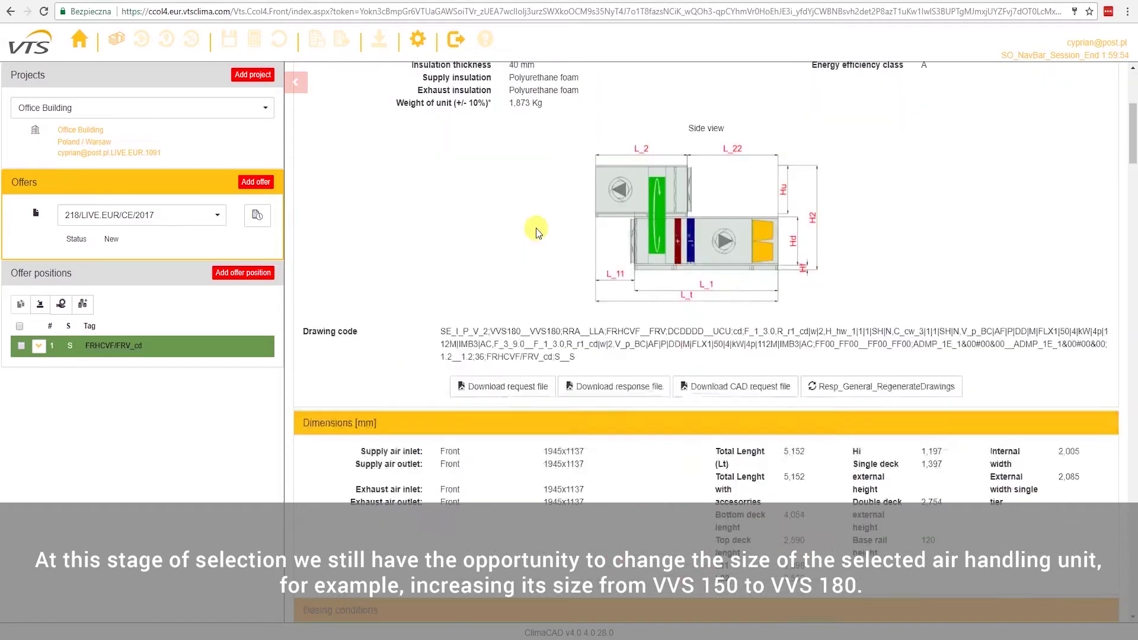
scroll(538, 228, "down", 20)
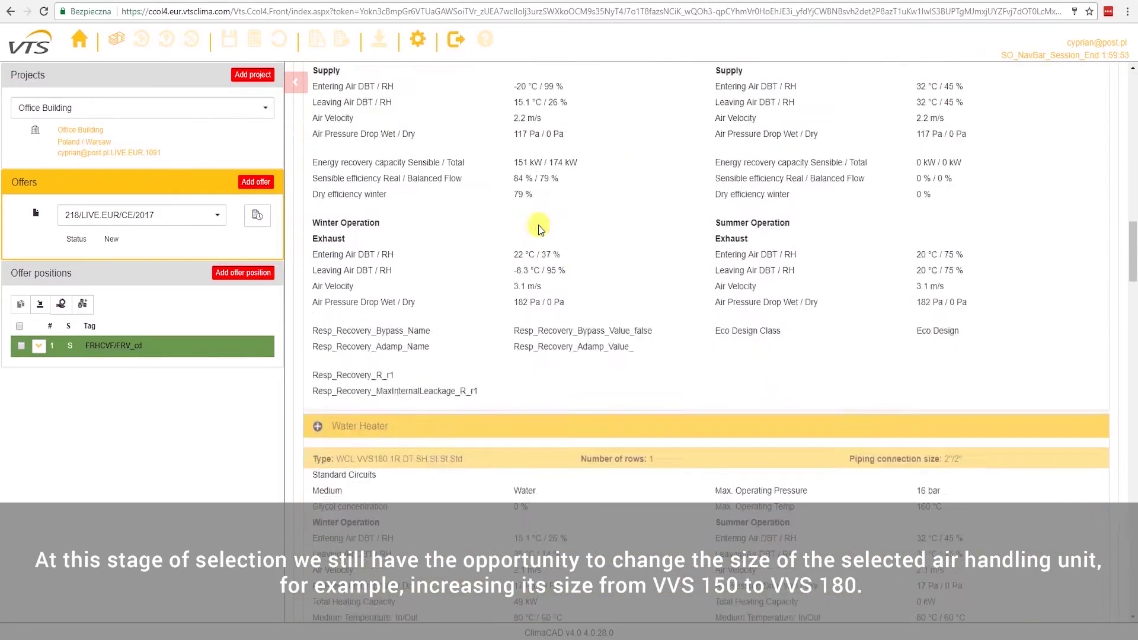
scroll(538, 224, "down", 20)
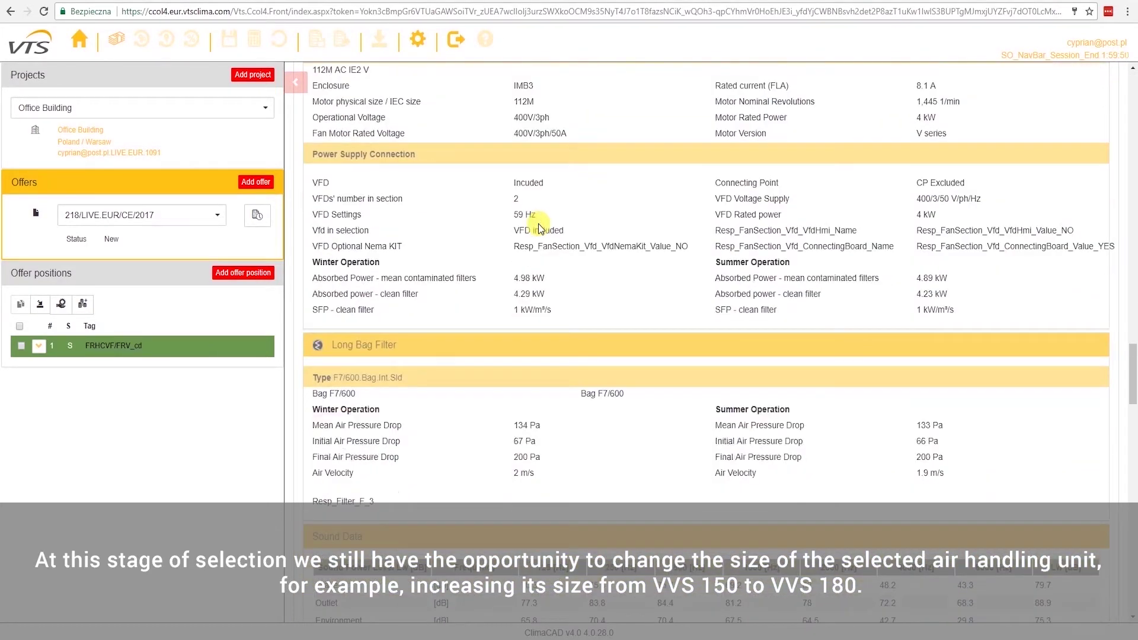
scroll(539, 223, "down", 20)
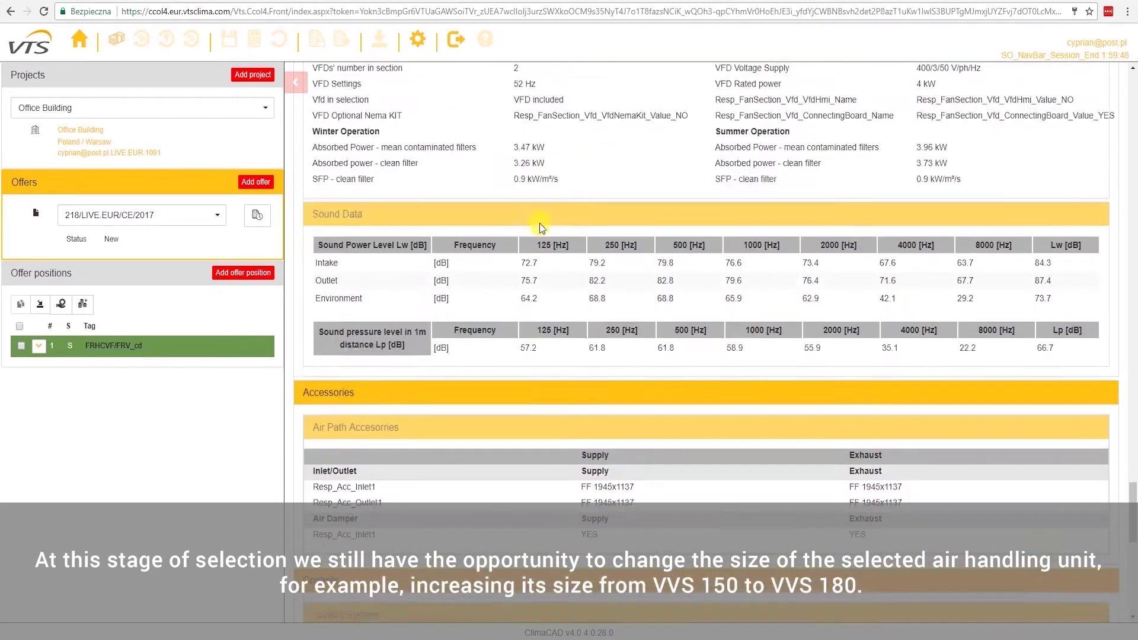
scroll(539, 224, "down", 1)
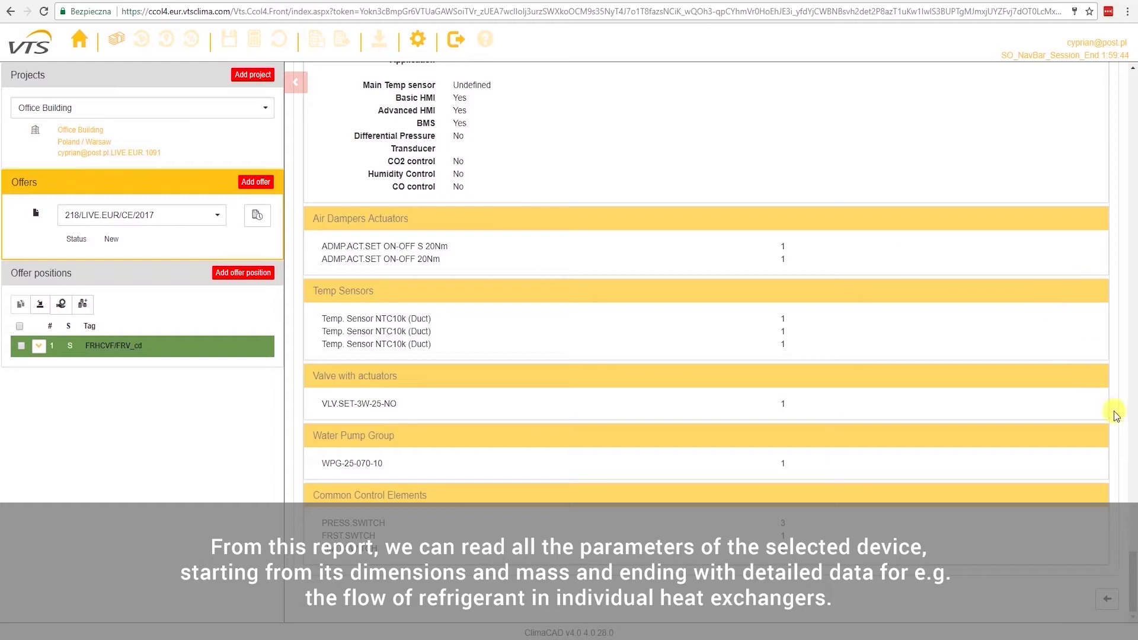
left_click_drag(1133, 597, 1133, 119)
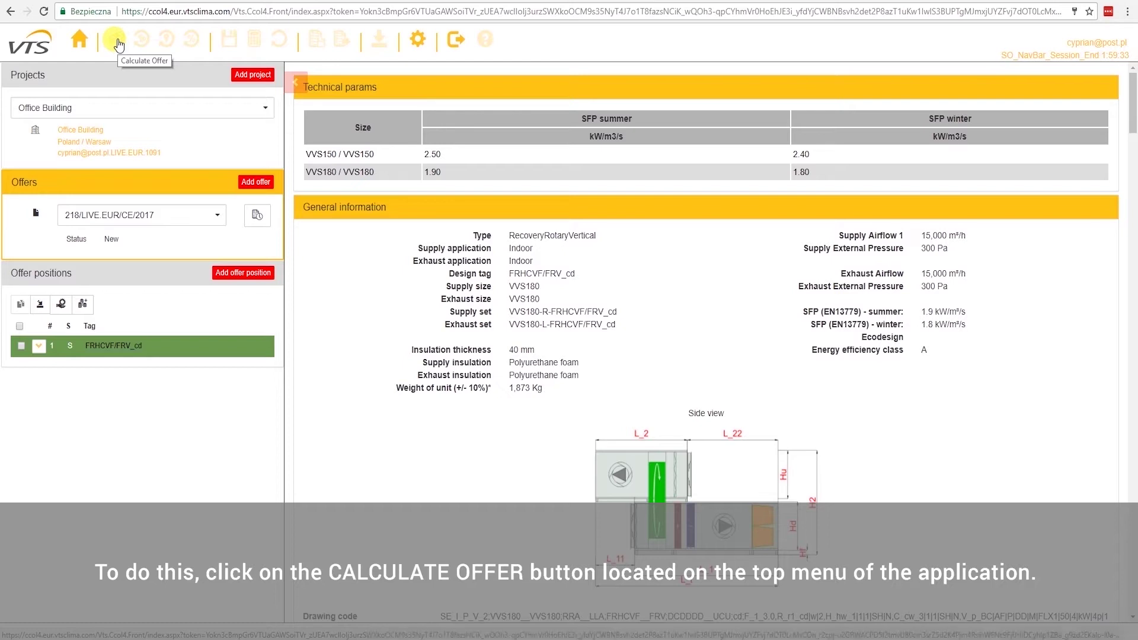
Calculate offer 218/LIVE.EUR/CE/2017, refresh the view, and check its Succeed status
left_click(118, 41)
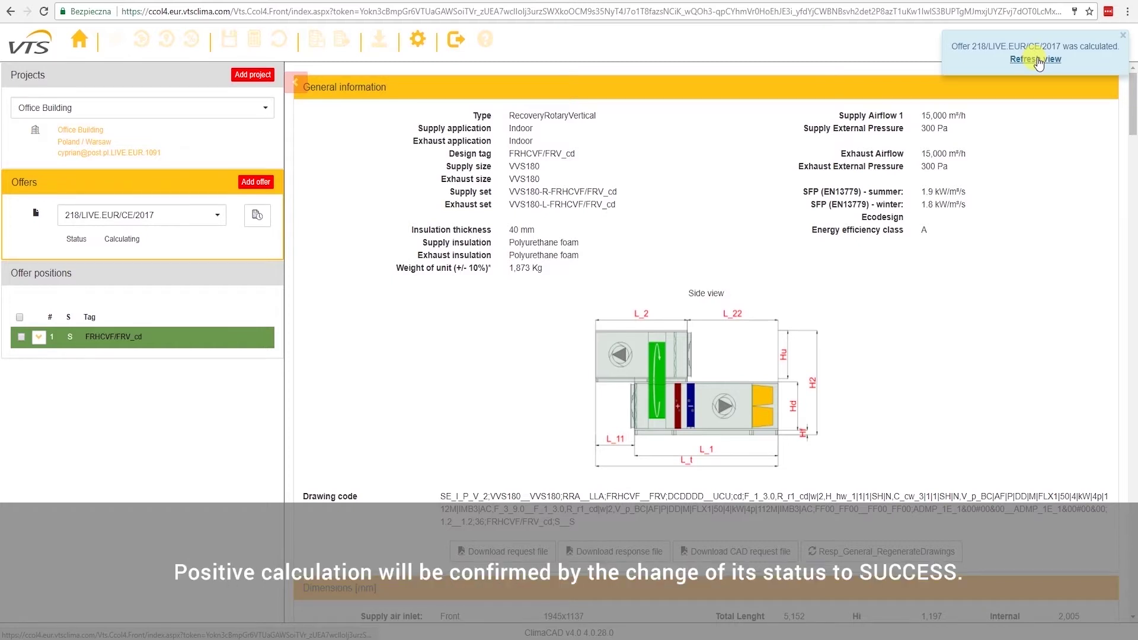
left_click(1037, 60)
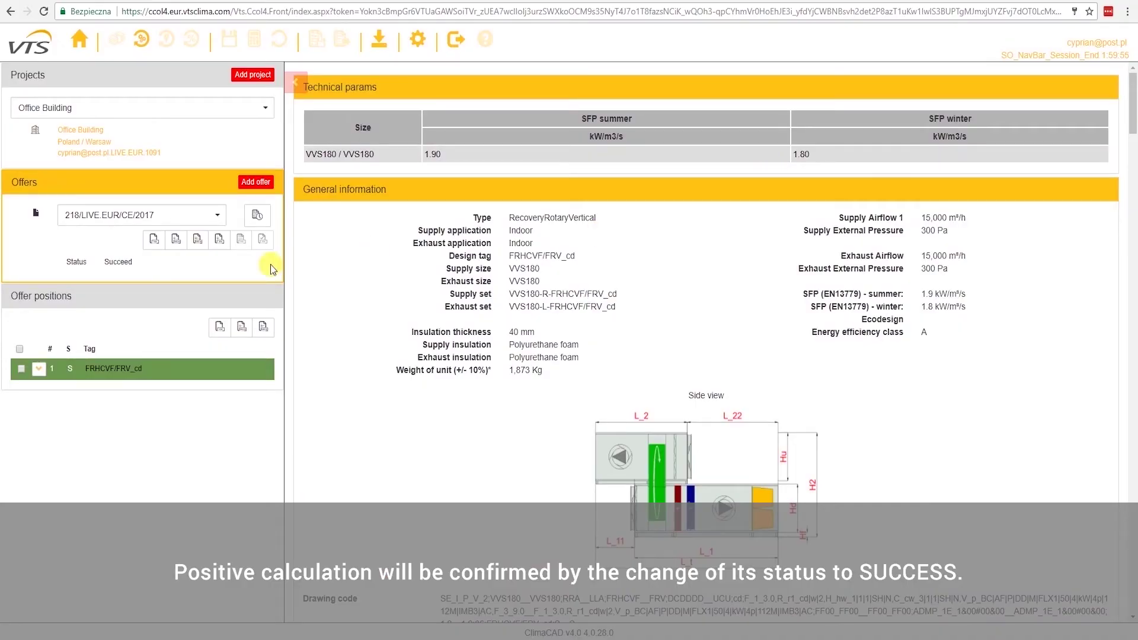
left_click_drag(103, 261, 131, 261)
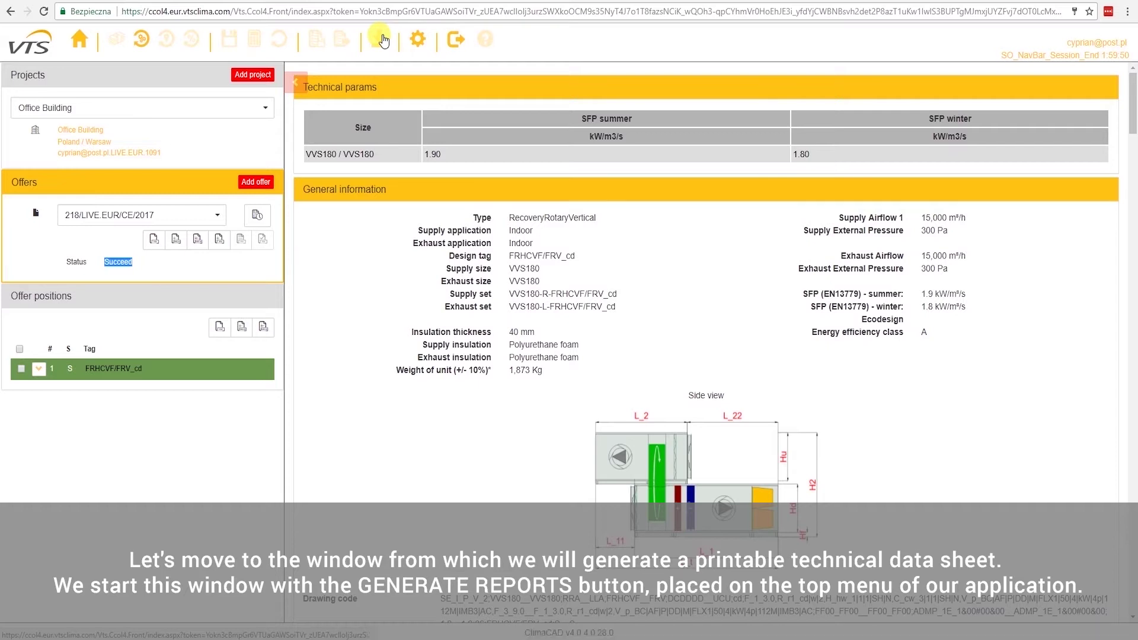
Generate, download and open the PDF data sheet 218_LIVE.EUR_CE_2017_1_FRHCVF_FRV_cd.pdf
left_click(380, 40)
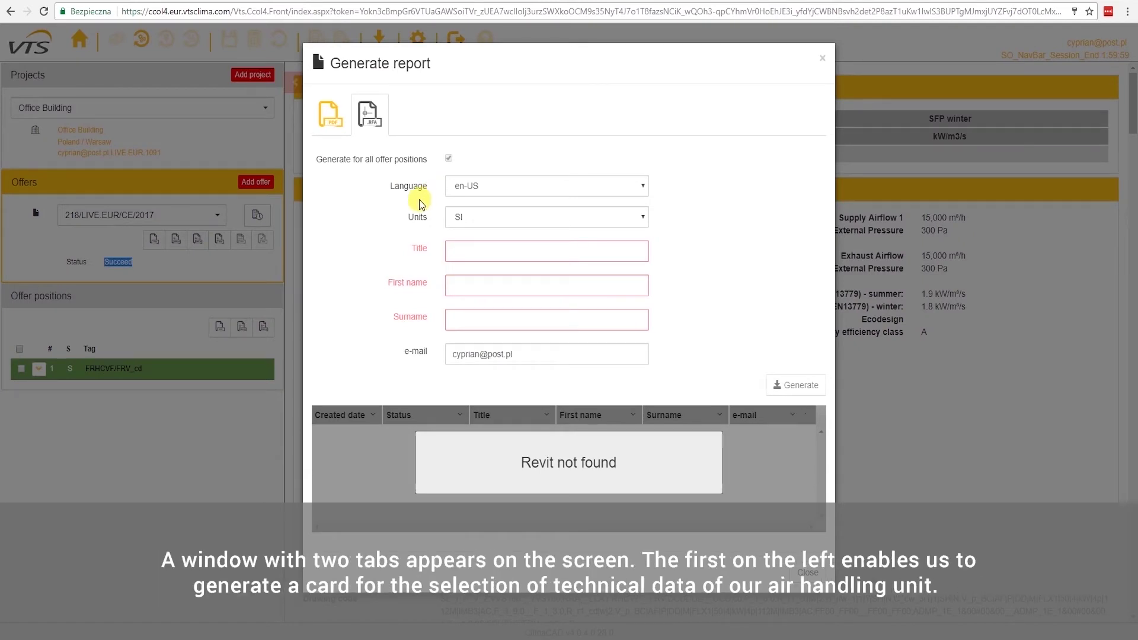
left_click(333, 124)
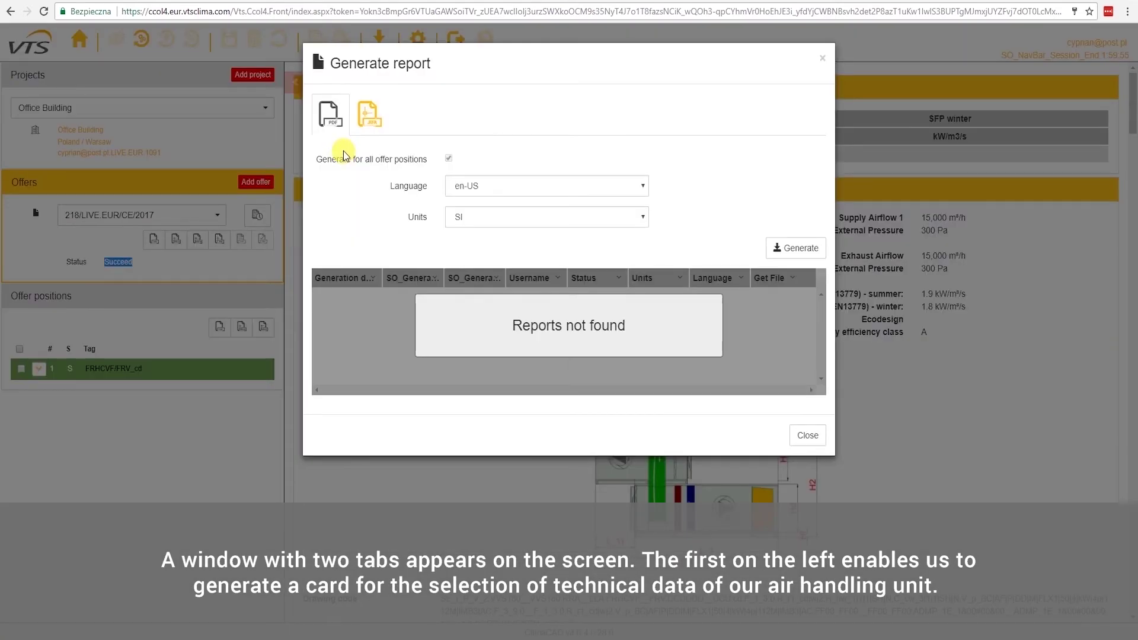
left_click(798, 249)
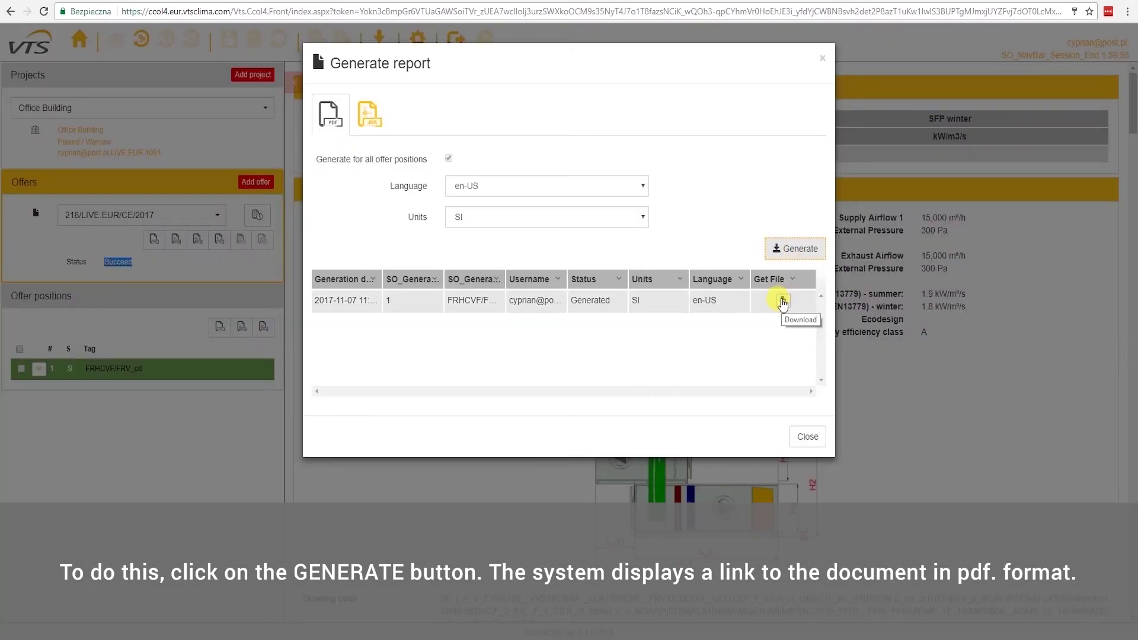
left_click(782, 301)
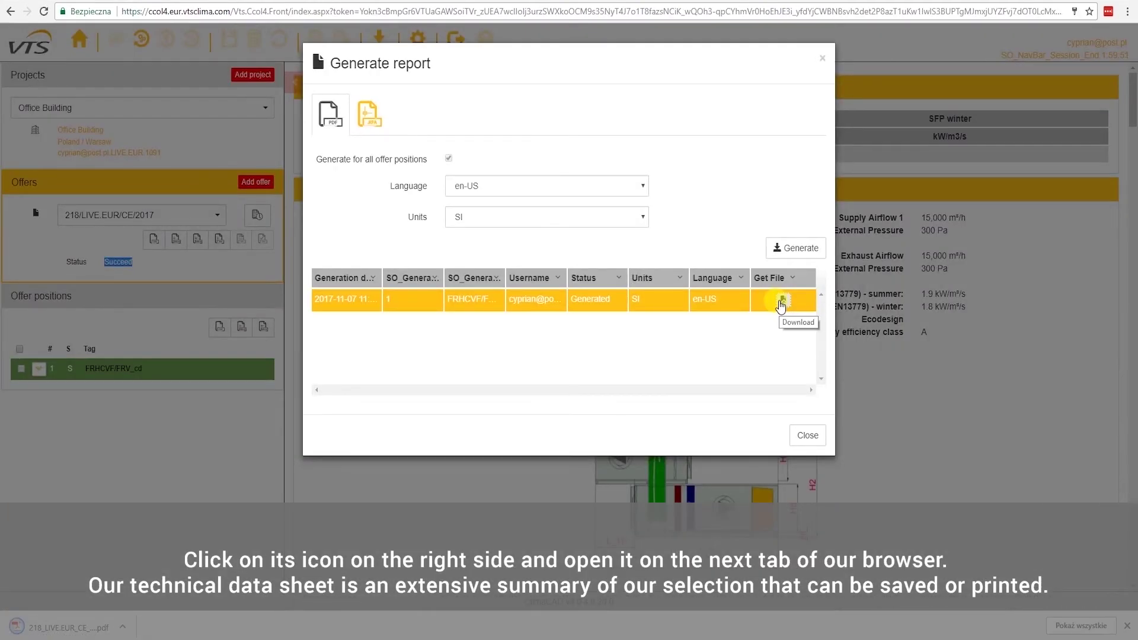
left_click(68, 627)
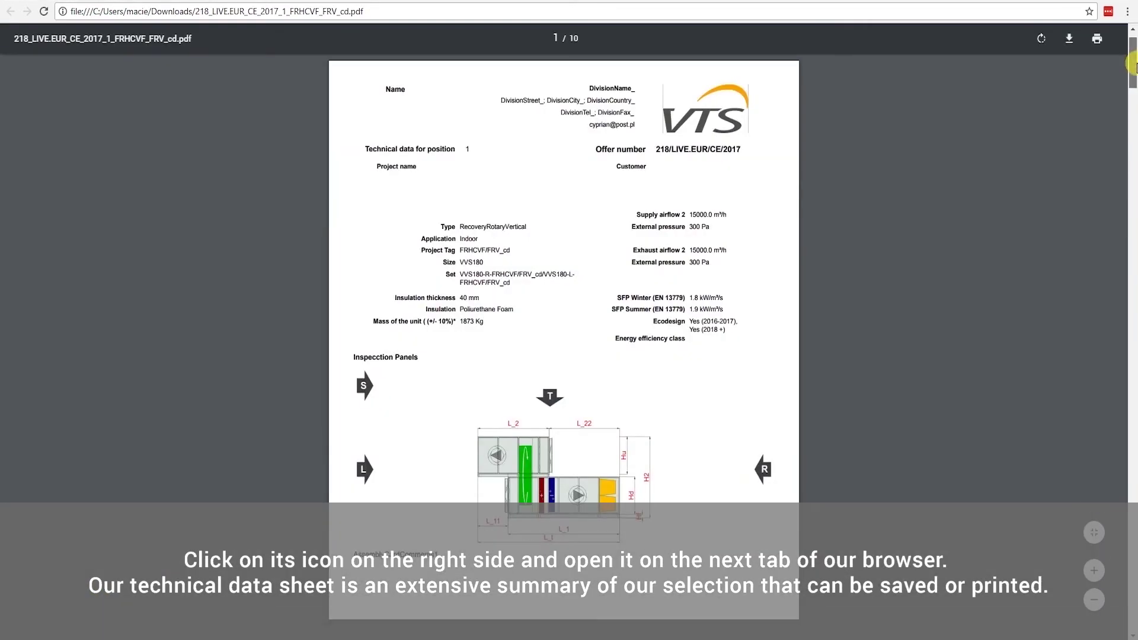
Page through the 10-page PDF technical data sheet, then return to the ClimaCAD offer tab
left_click_drag(1134, 55, 1129, 613)
scroll(1133, 430, "down", 1)
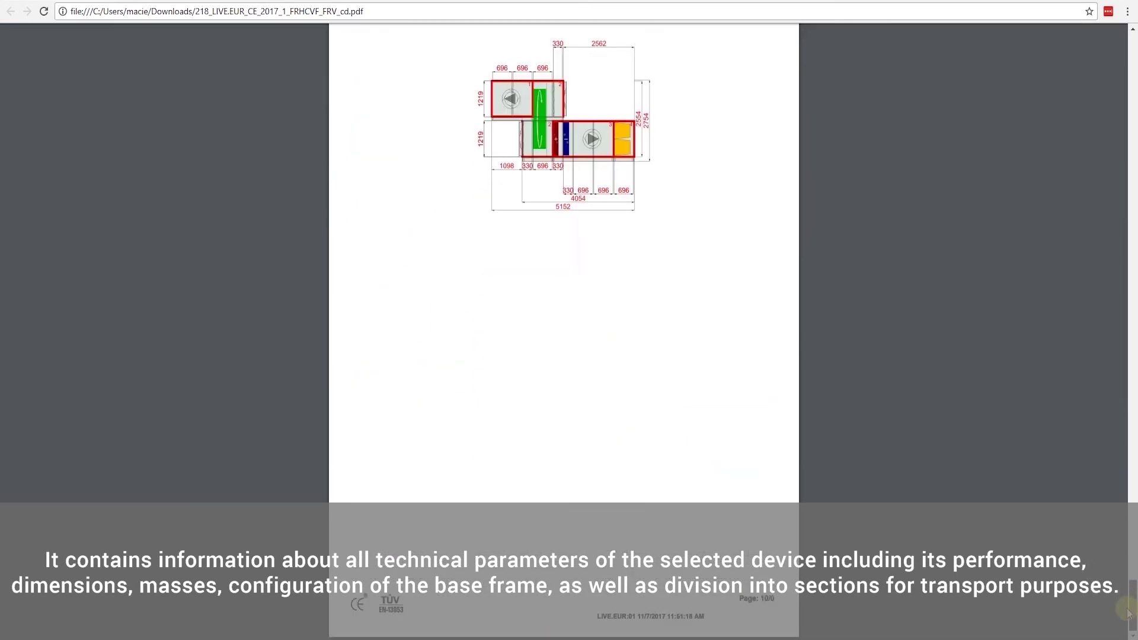
left_click(228, 0)
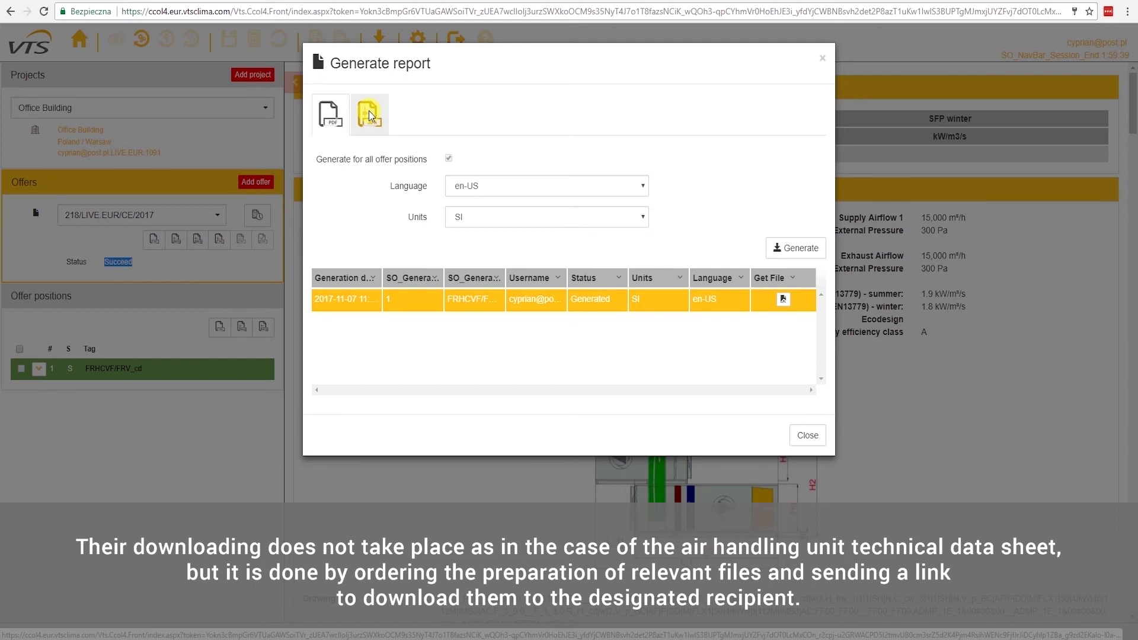
Generate the RFA Revit BIM model request for recipient 'Mr.' with first name and surname, then close the report window
left_click(369, 115)
left_click(486, 254)
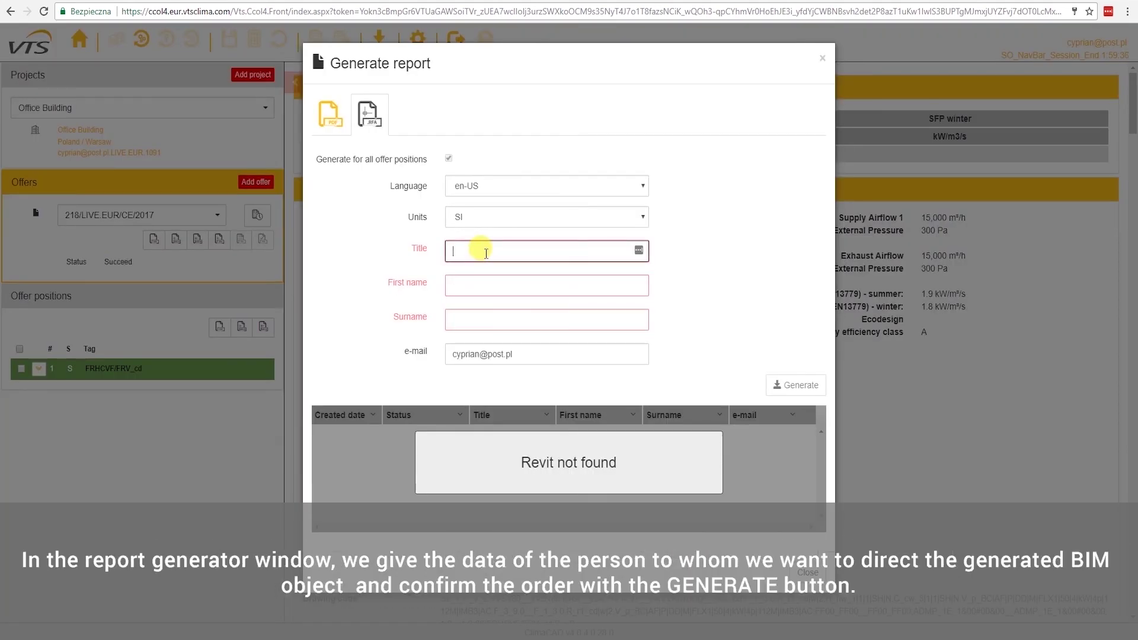
type("Mr.")
key("Tab")
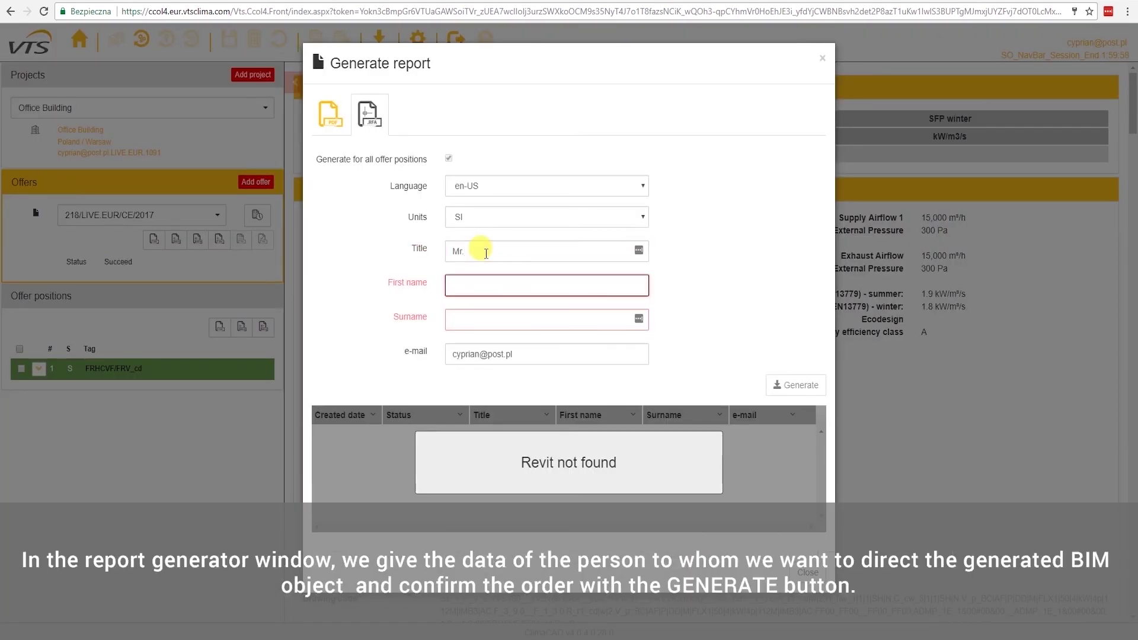
key("Tab")
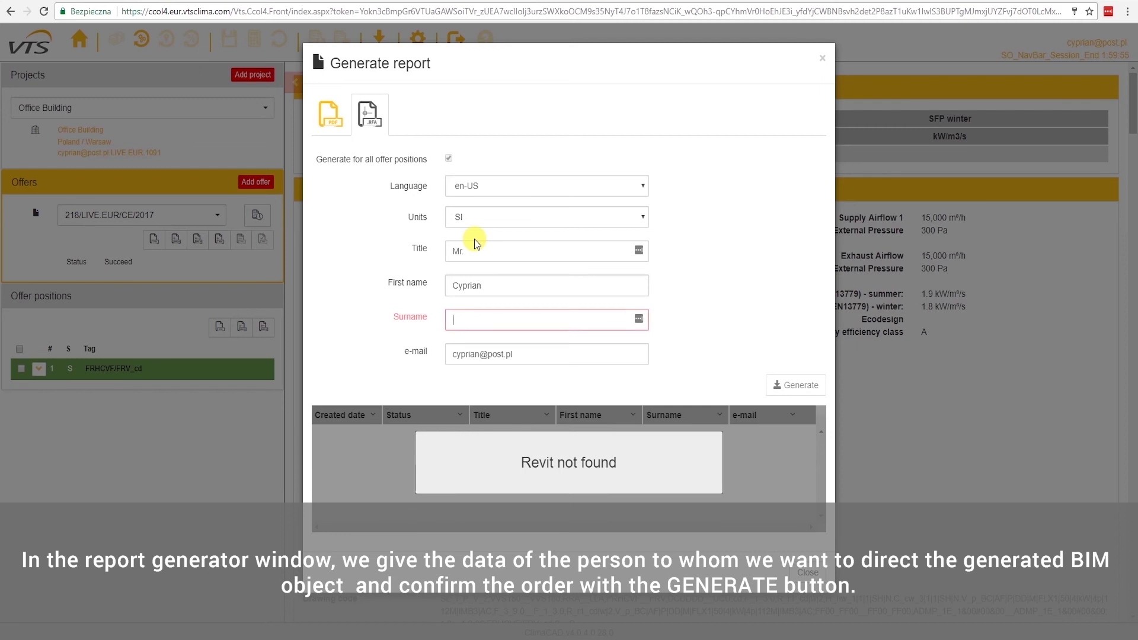
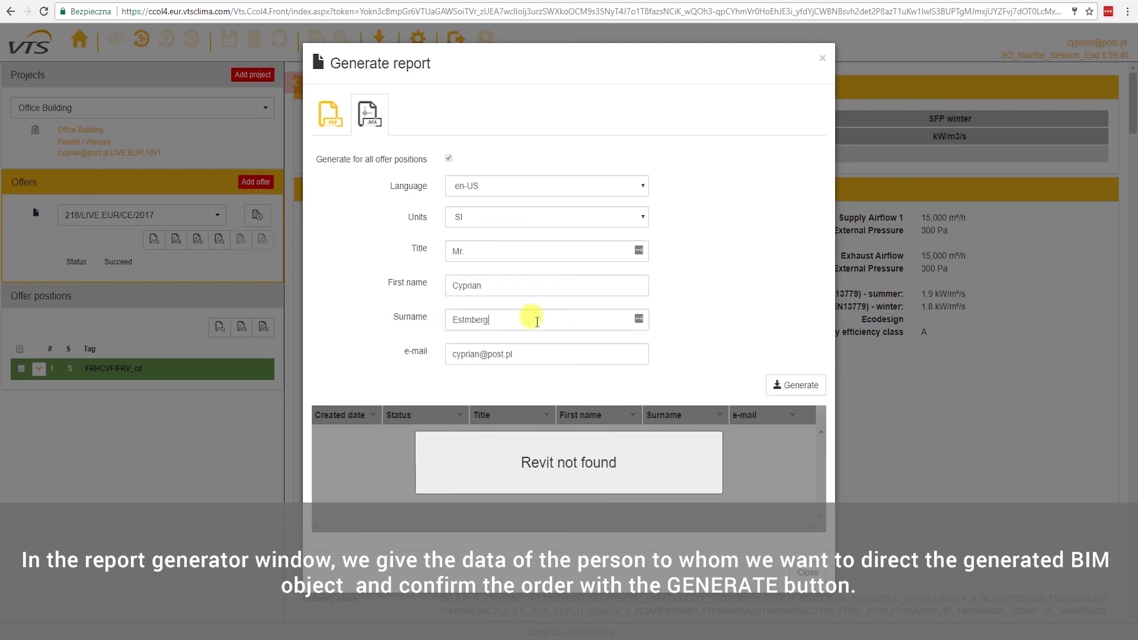
left_click(802, 384)
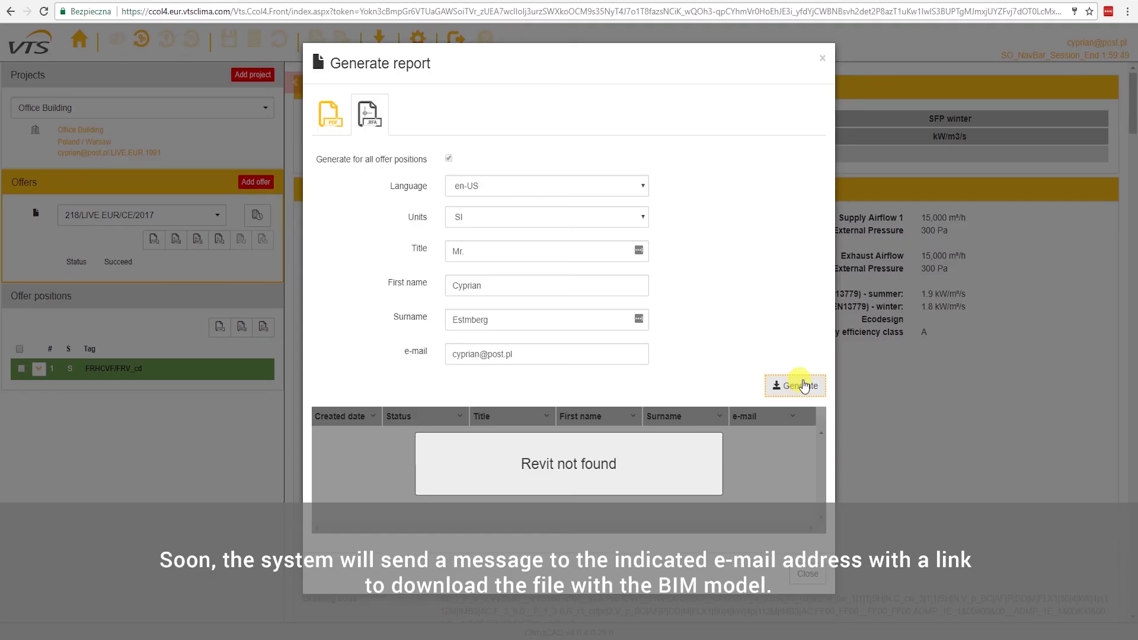
left_click(172, 278)
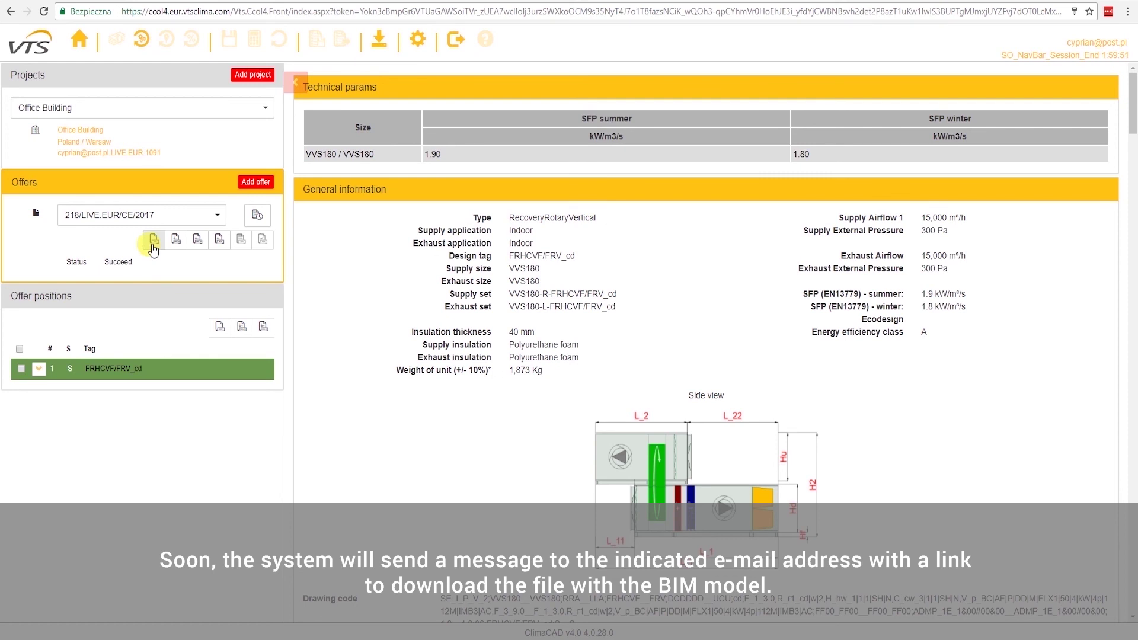